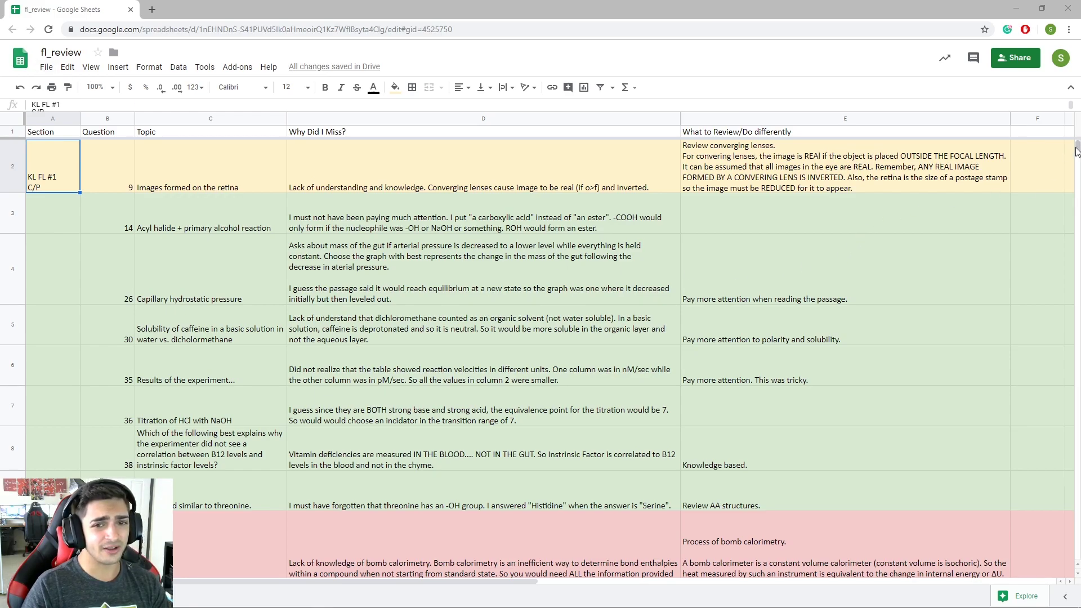
{"action": "scroll", "coordinate": [1077, 151], "scroll_direction": "down", "scroll_amount": 2}
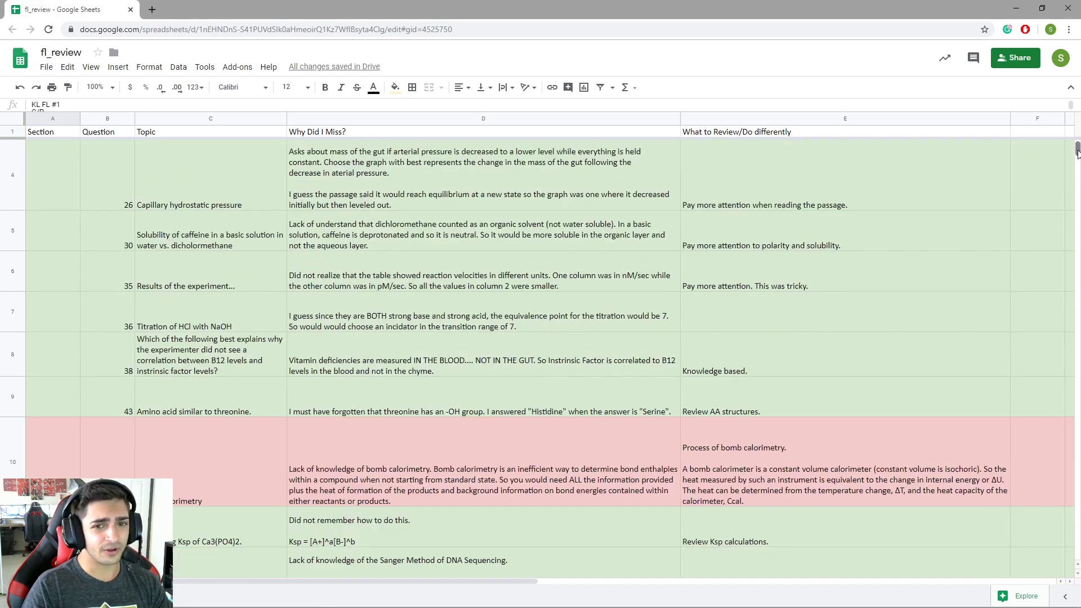
{"action": "scroll", "coordinate": [1078, 148], "scroll_direction": "up", "scroll_amount": 2}
{"action": "left_click_drag", "start_coordinate": [1077, 148], "coordinate": [1078, 116]}
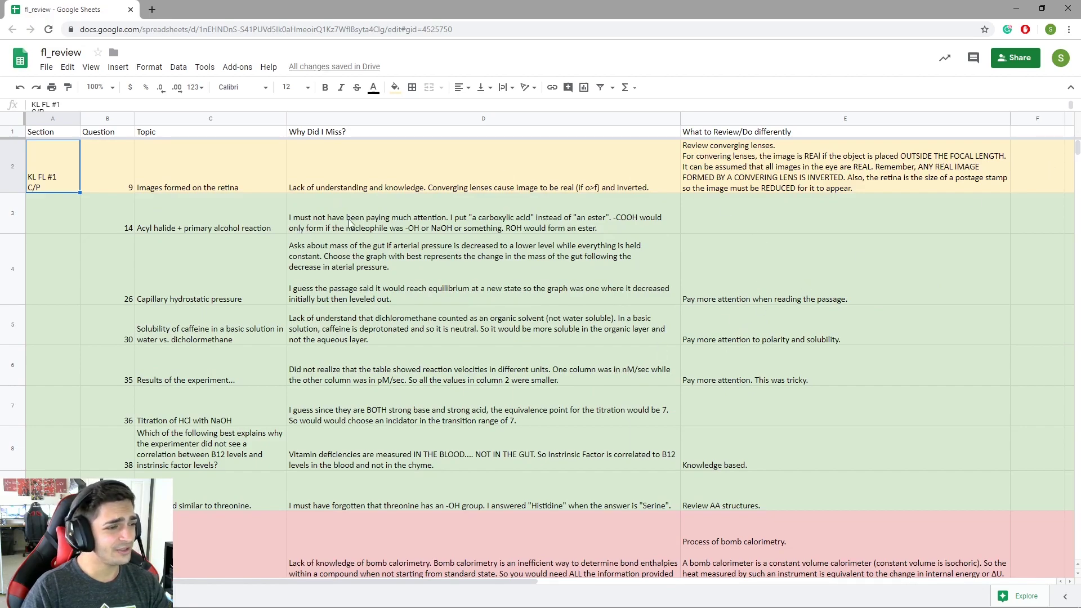
{"action": "scroll", "coordinate": [350, 221], "scroll_direction": "down", "scroll_amount": 6}
{"action": "scroll", "coordinate": [349, 222], "scroll_direction": "up", "scroll_amount": 6}
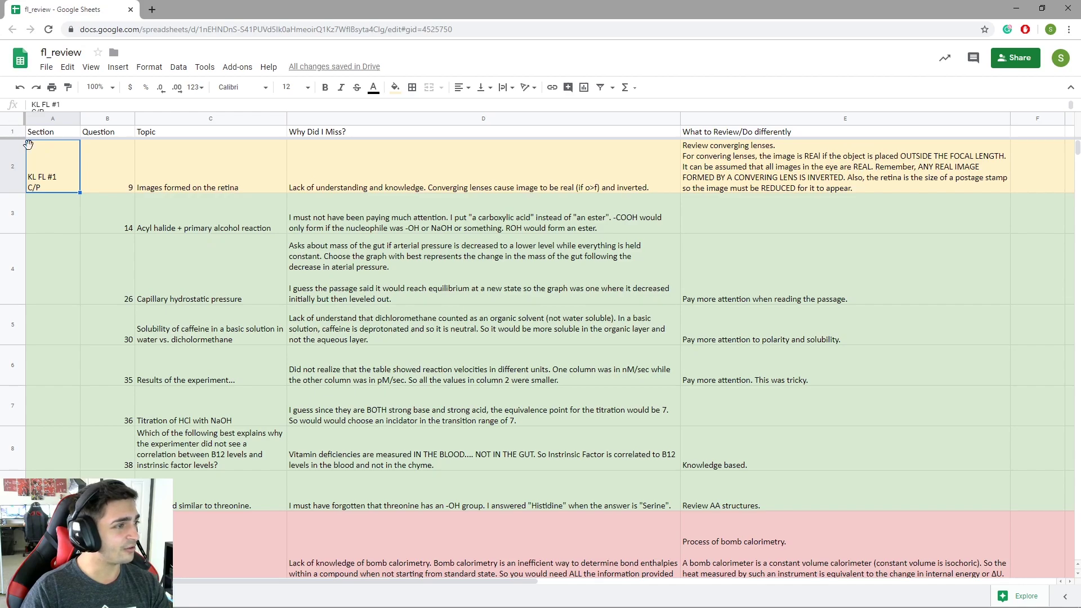
Reset the fill color of the entire data table to remove the row highlighting
{"action": "key", "text": "ctrl+a"}
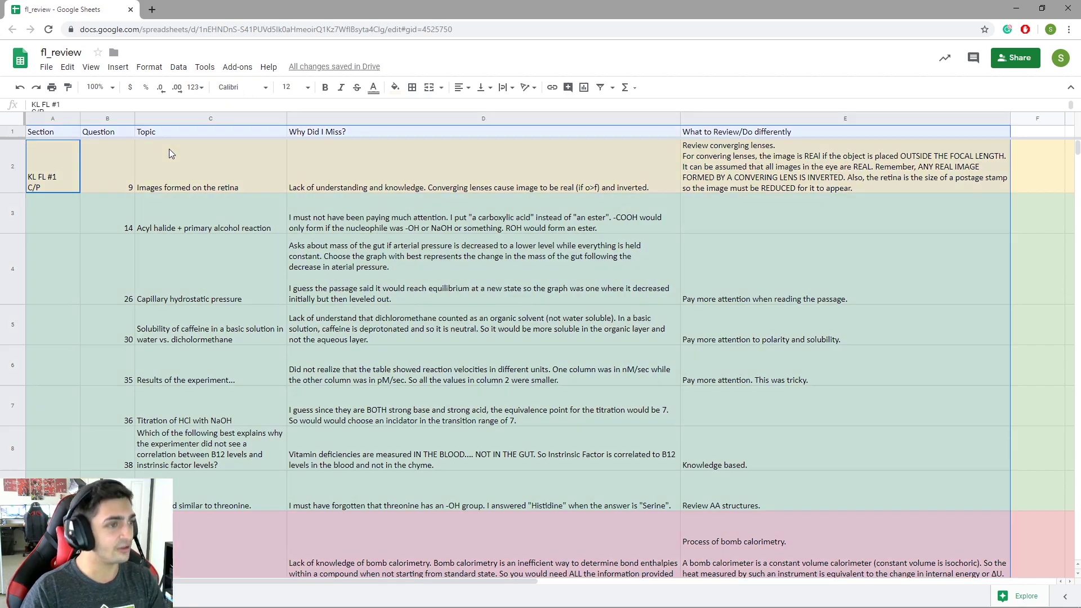
{"action": "left_click", "coordinate": [395, 87]}
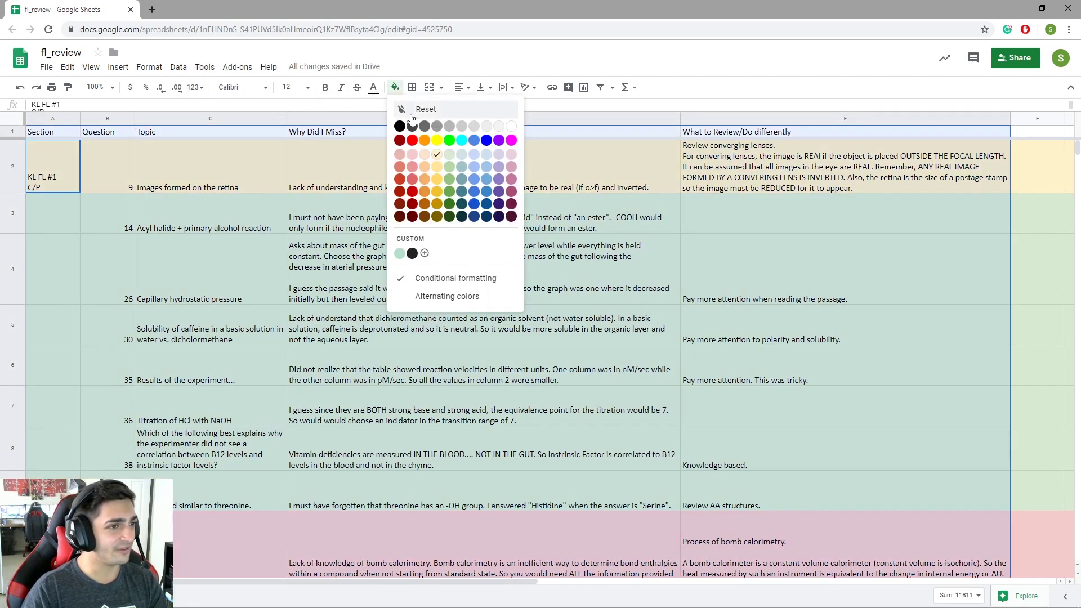
{"action": "left_click", "coordinate": [472, 114]}
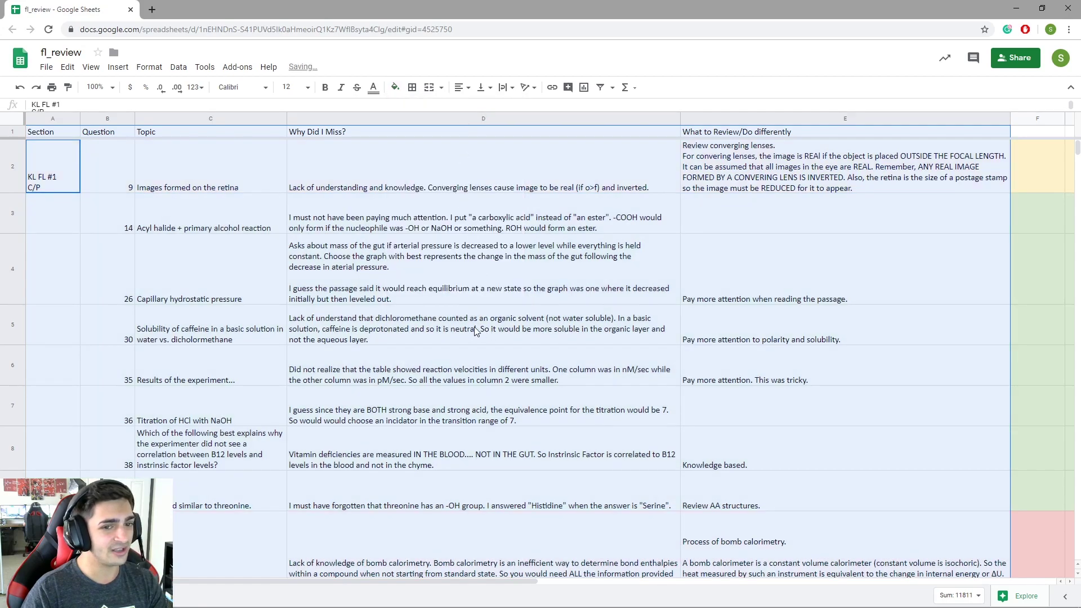
{"action": "left_click", "coordinate": [1041, 350]}
{"action": "scroll", "coordinate": [606, 531], "scroll_direction": "down", "scroll_amount": 5}
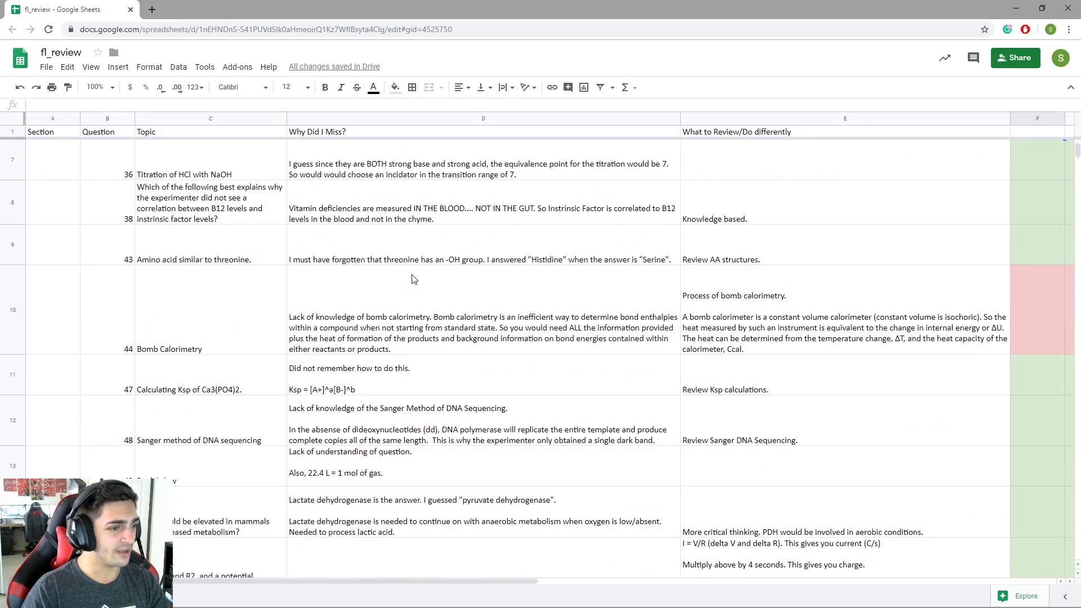
{"action": "scroll", "coordinate": [606, 531], "scroll_direction": "up", "scroll_amount": 5}
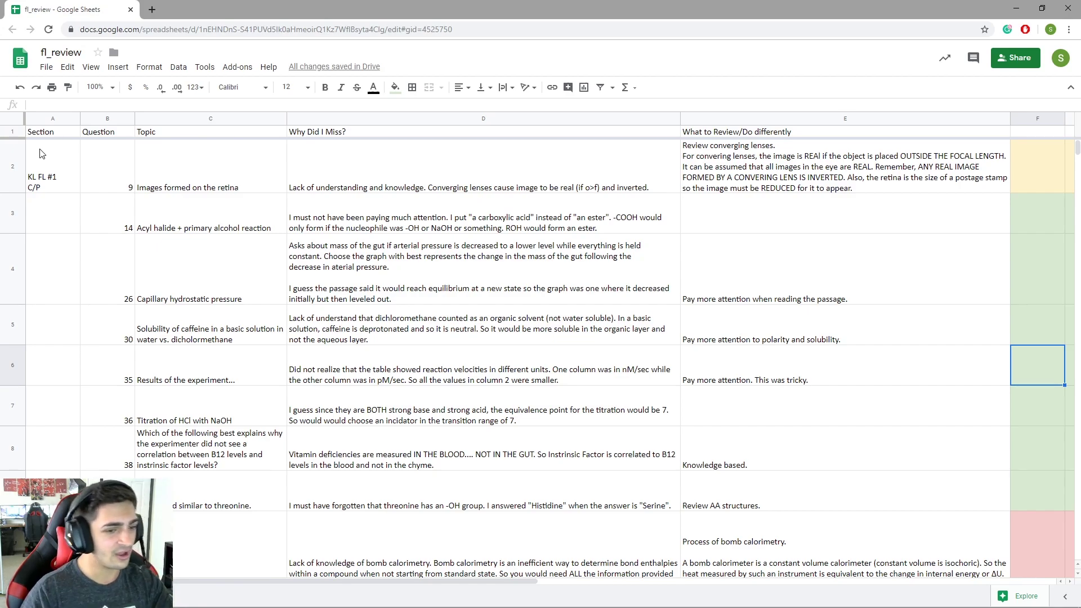
{"action": "scroll", "coordinate": [259, 307], "scroll_direction": "down", "scroll_amount": 5}
{"action": "scroll", "coordinate": [324, 348], "scroll_direction": "up", "scroll_amount": 5}
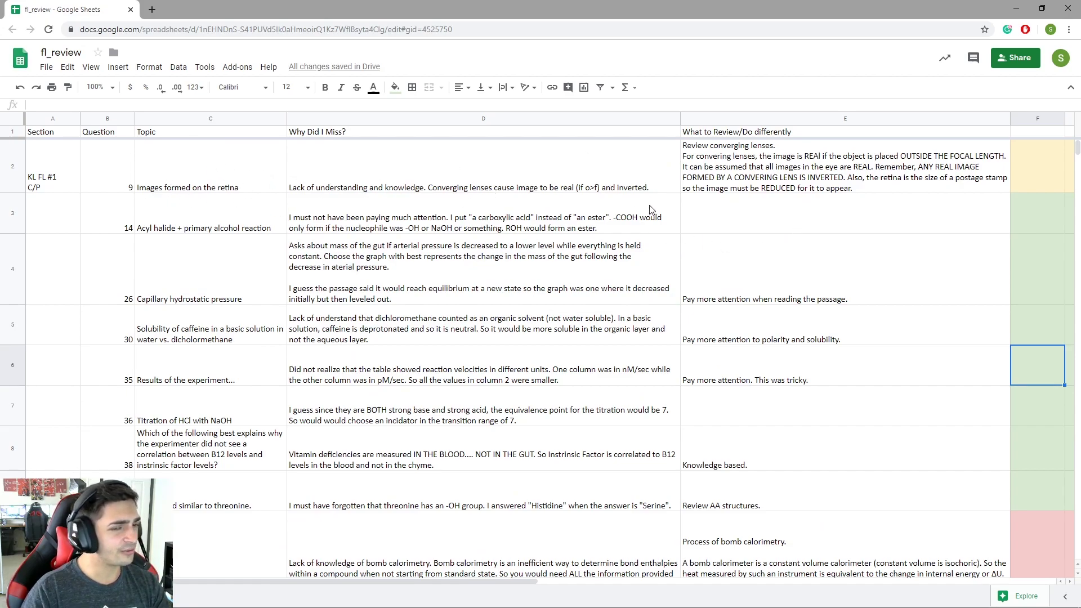
Fill row 2, the "Images formed on the retina" question, with light yellow
{"action": "left_click", "coordinate": [13, 167]}
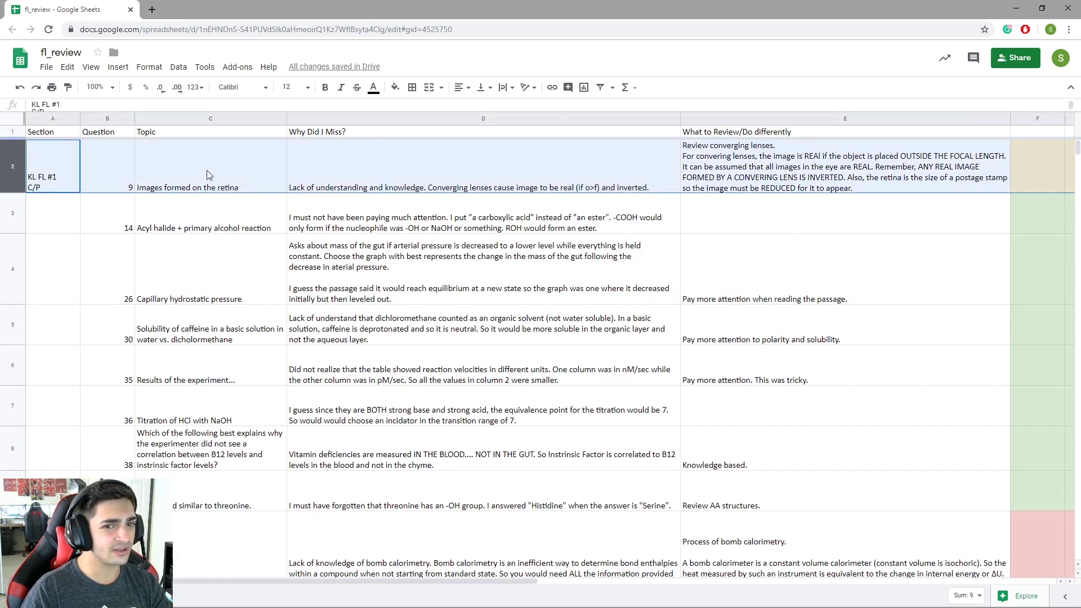
{"action": "left_click", "coordinate": [396, 89]}
{"action": "left_click", "coordinate": [436, 153]}
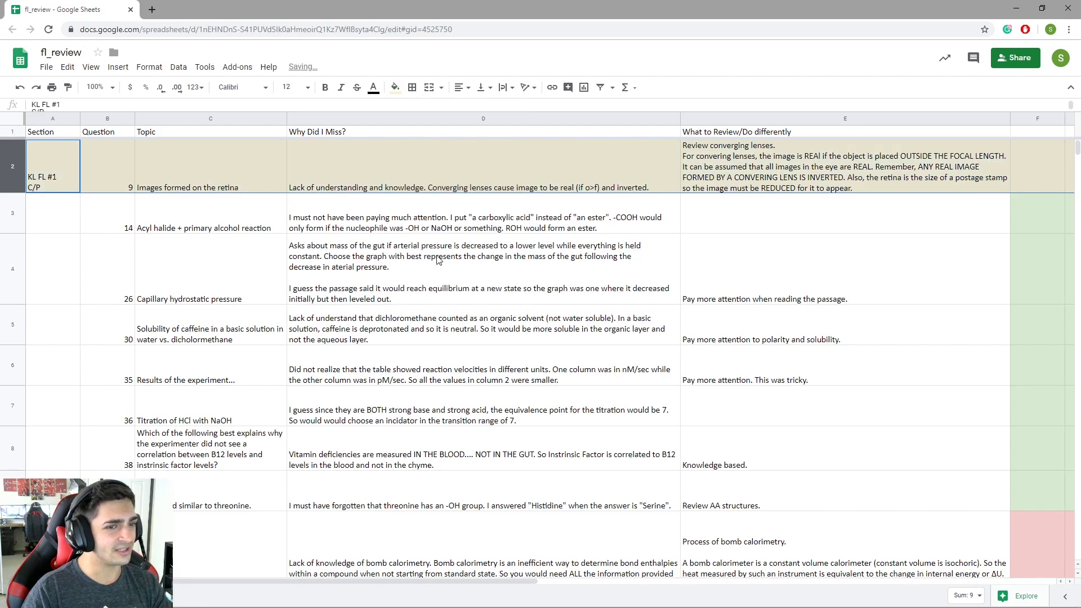
{"action": "left_click", "coordinate": [440, 261]}
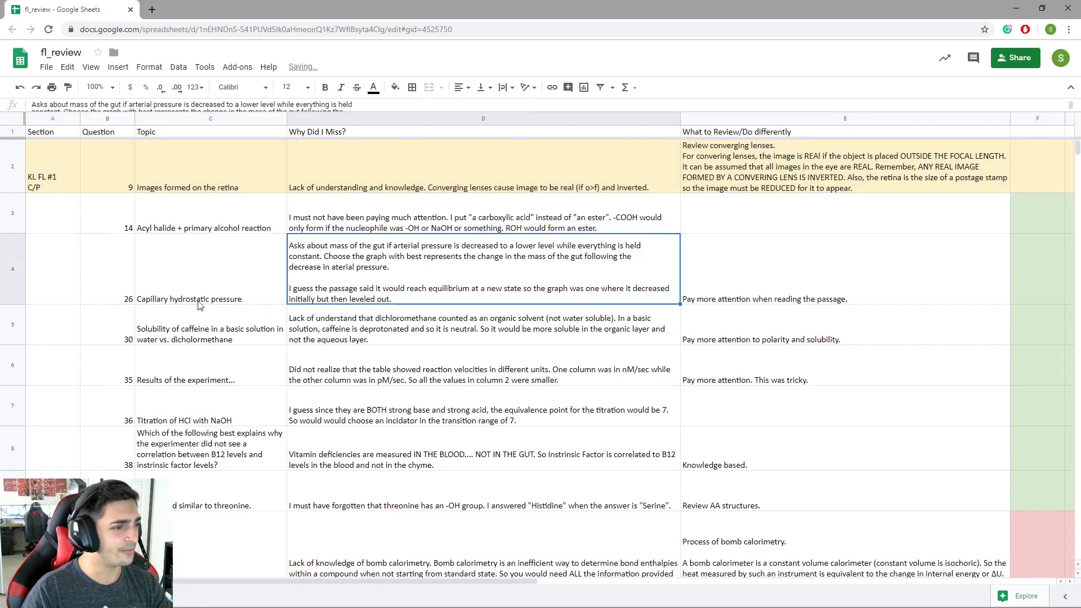
Fill row 3, the "Acyl halide + primary alcohol reaction" question, with light green
{"action": "left_click", "coordinate": [20, 209]}
{"action": "left_click", "coordinate": [396, 90]}
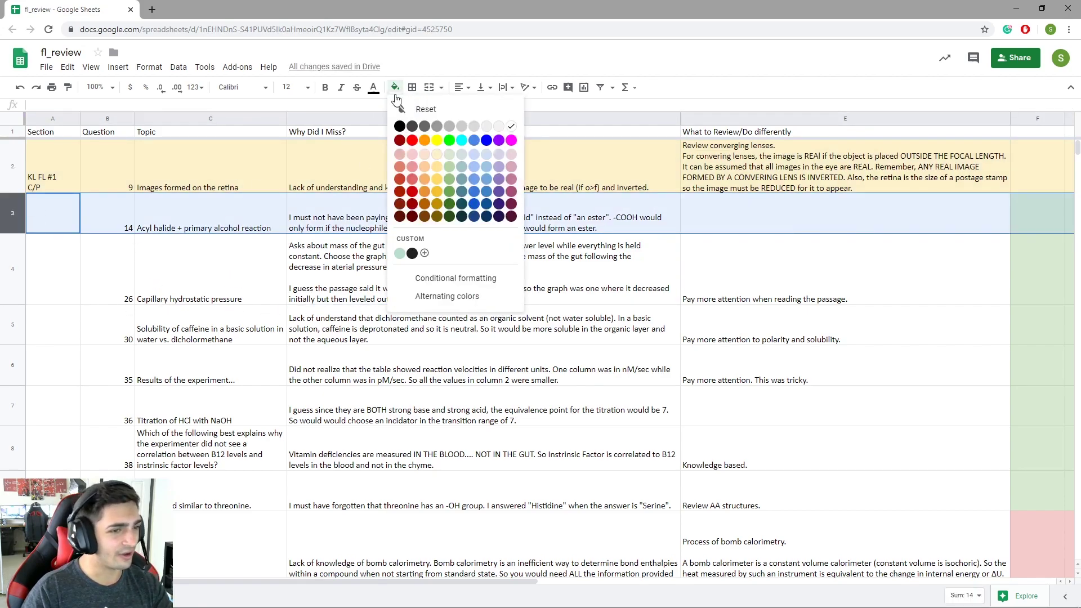
{"action": "left_click", "coordinate": [449, 154]}
{"action": "double_click", "coordinate": [399, 267]}
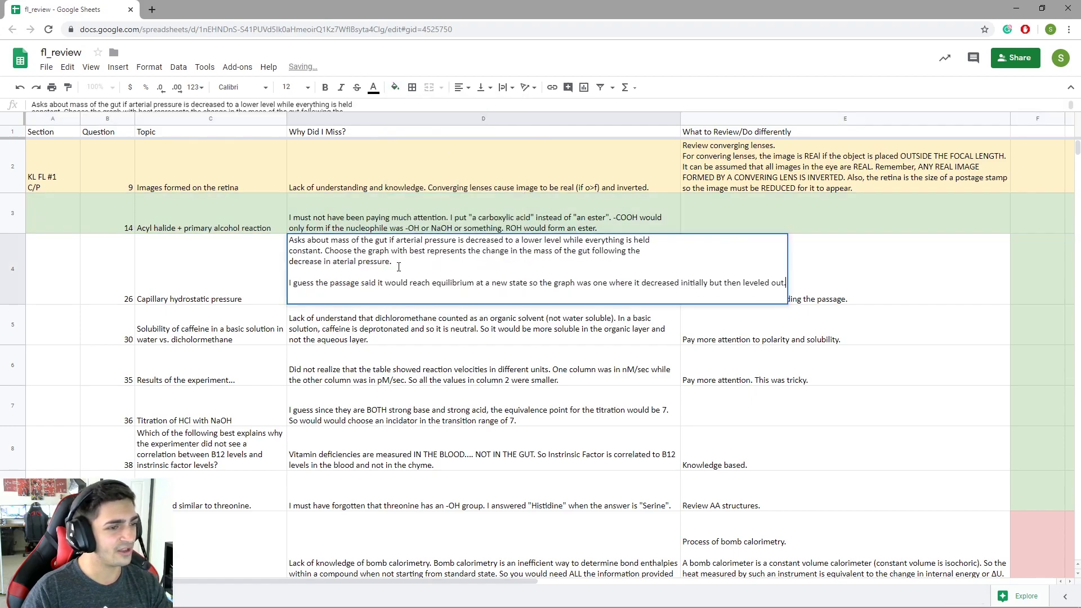
{"action": "left_click", "coordinate": [480, 353]}
Undo the row fills and the fill color reset across the table
{"action": "scroll", "coordinate": [457, 324], "scroll_direction": "down", "scroll_amount": 10}
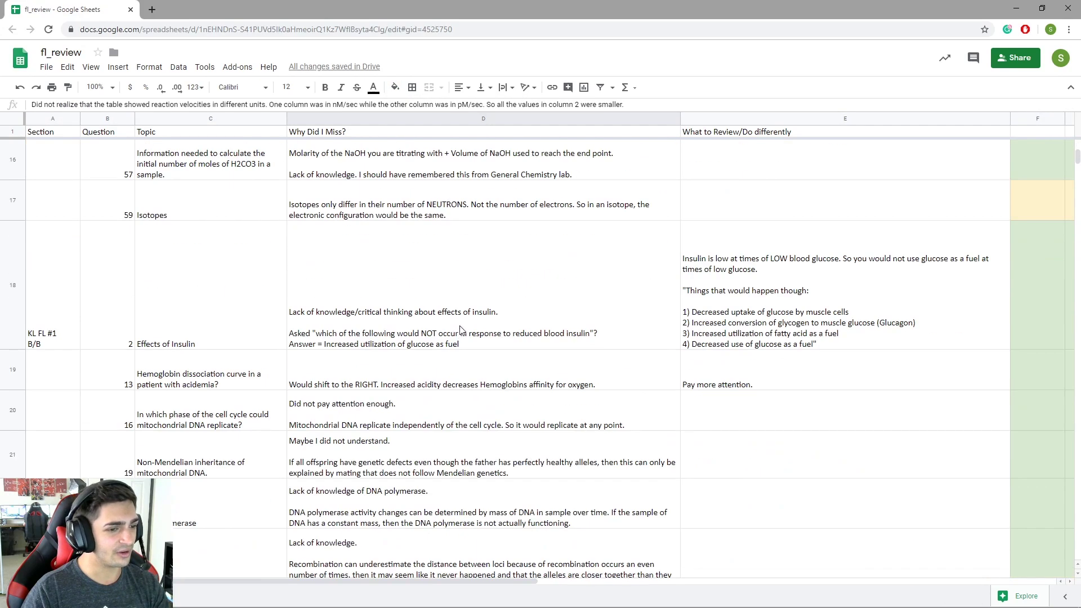
{"action": "key", "text": "ctrl+z"}
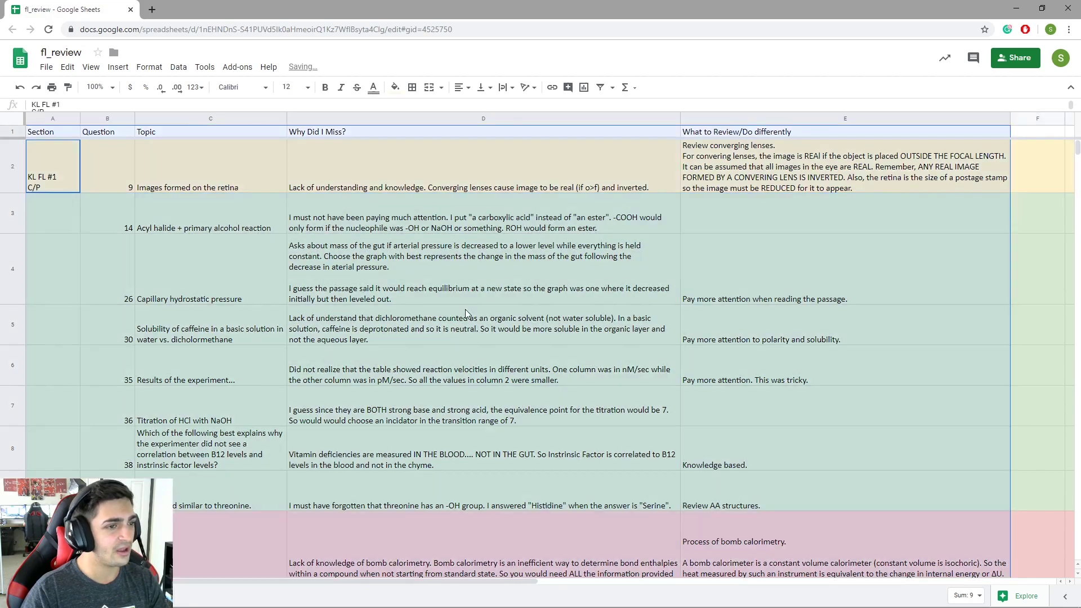
{"action": "left_click", "coordinate": [465, 309]}
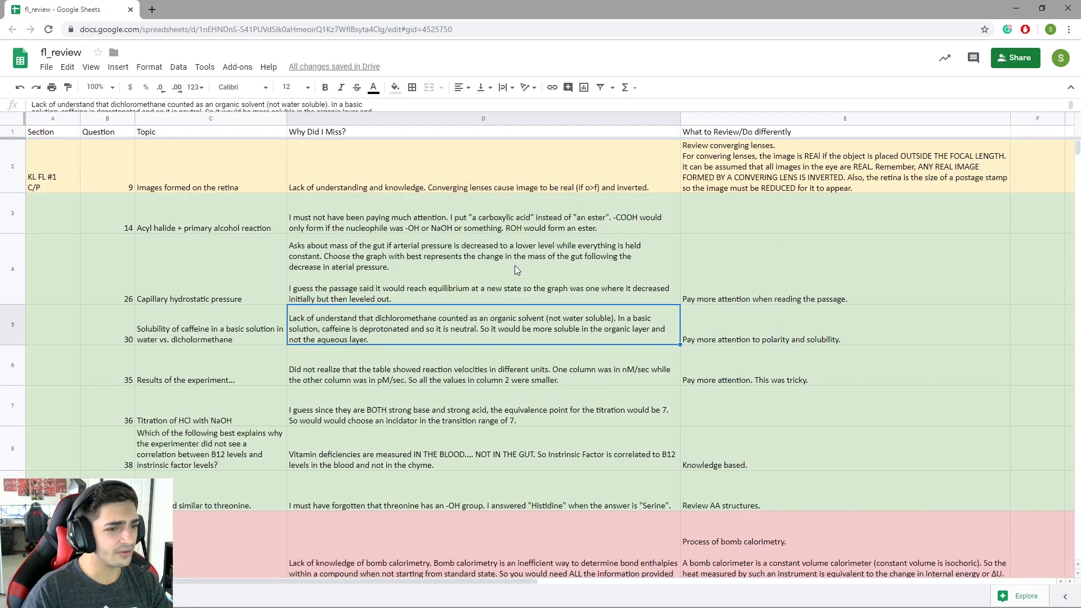
Examine the green, yellow and red color coding of the missed questions from row 3 downward
{"action": "left_click", "coordinate": [483, 221]}
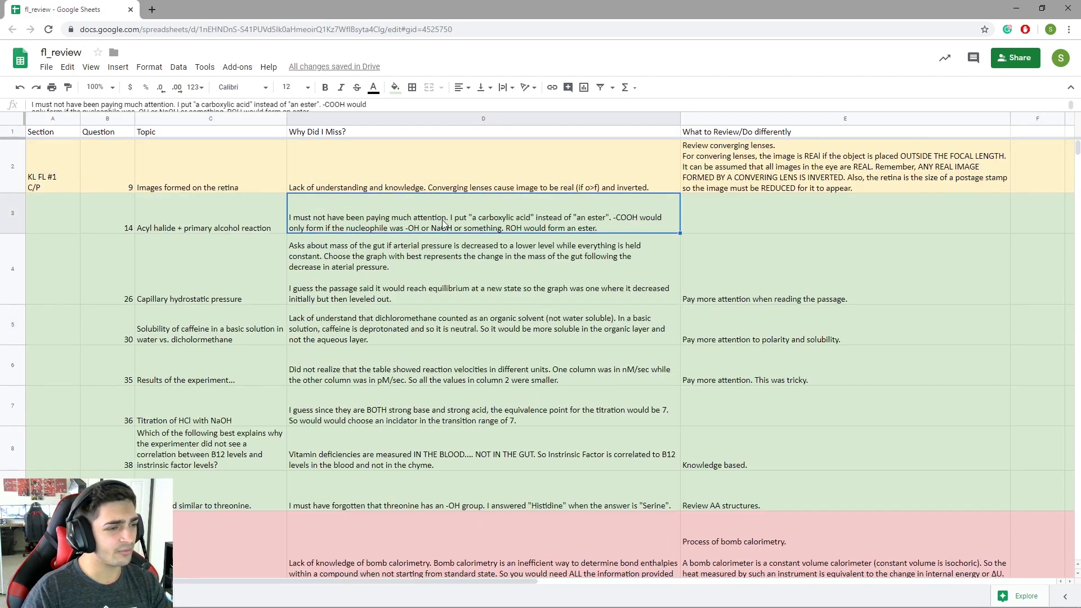
{"action": "scroll", "coordinate": [443, 224], "scroll_direction": "down", "scroll_amount": 10}
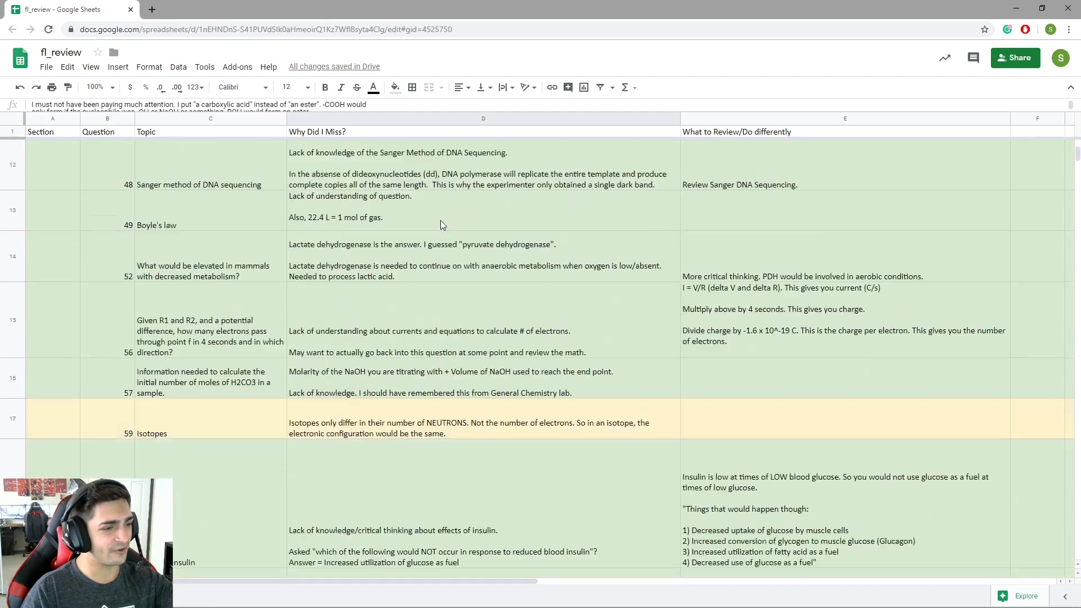
{"action": "scroll", "coordinate": [441, 221], "scroll_direction": "down", "scroll_amount": 5}
{"action": "scroll", "coordinate": [478, 231], "scroll_direction": "up", "scroll_amount": 15}
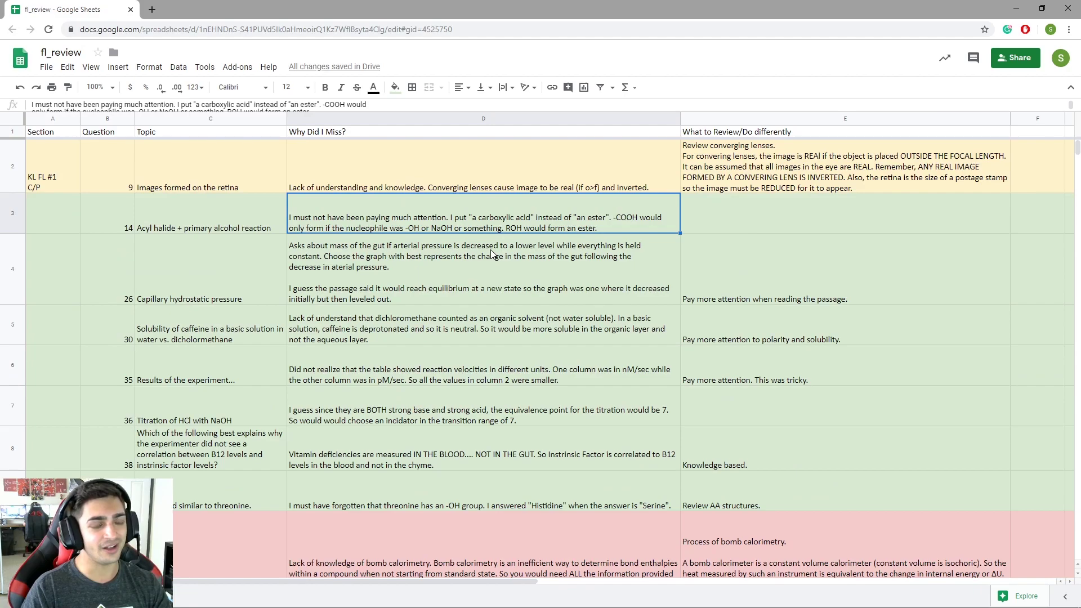
{"action": "scroll", "coordinate": [491, 307], "scroll_direction": "down", "scroll_amount": 5}
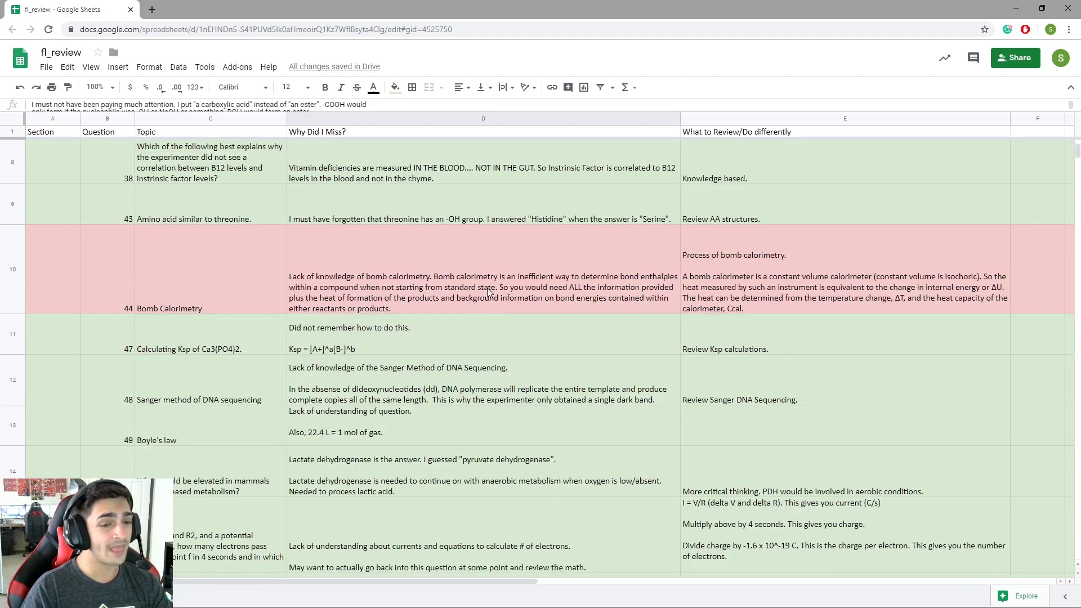
{"action": "scroll", "coordinate": [487, 288], "scroll_direction": "up", "scroll_amount": 5}
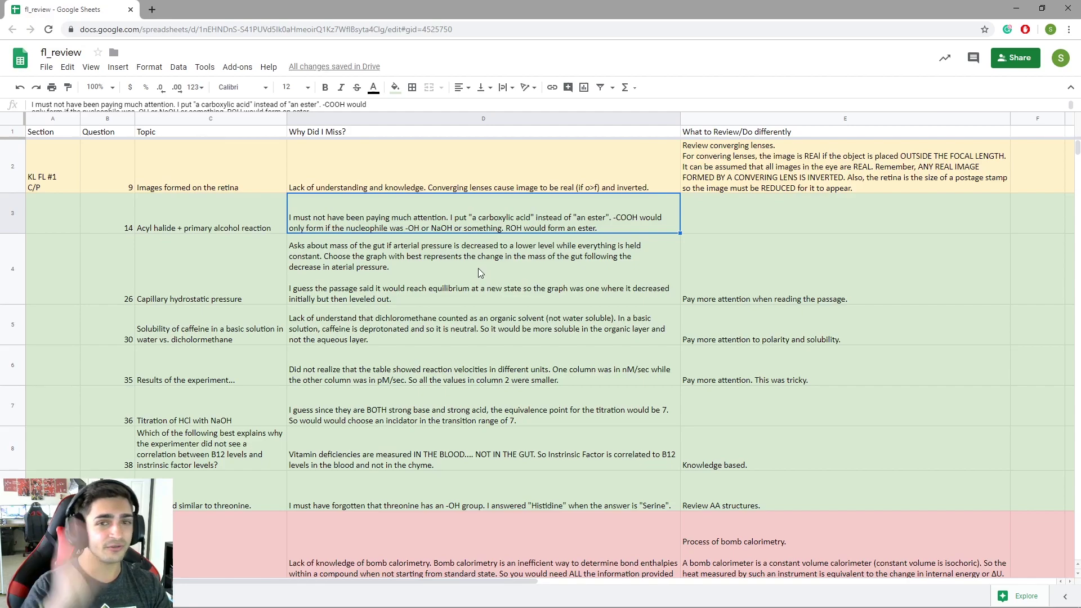
{"action": "scroll", "coordinate": [477, 269], "scroll_direction": "down", "scroll_amount": 2}
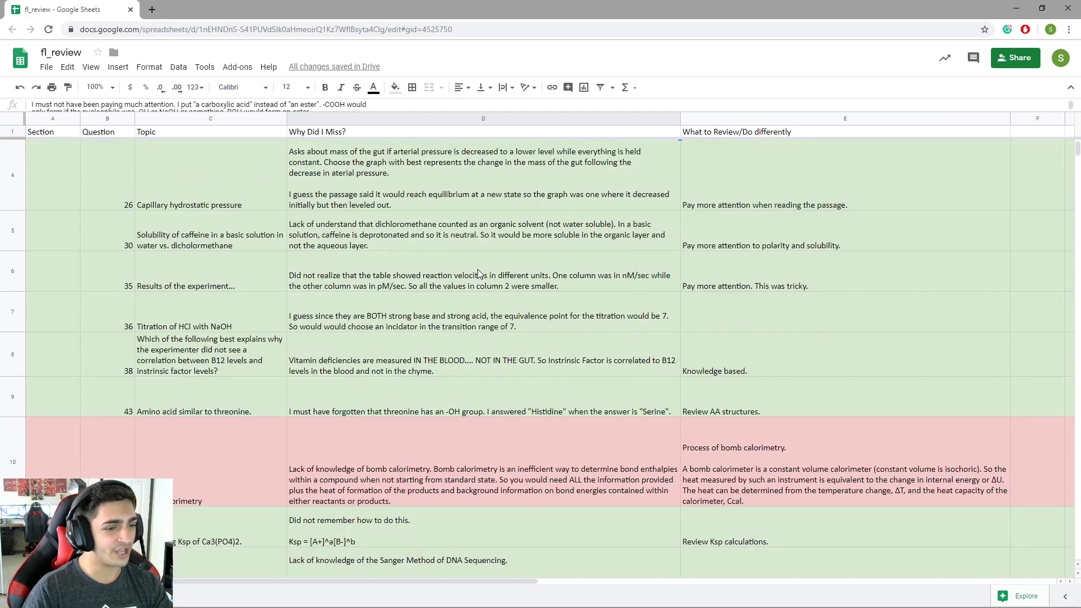
Examine the topic and review notes in the red Bomb Calorimetry row
{"action": "left_click", "coordinate": [299, 447]}
{"action": "left_click", "coordinate": [265, 459]}
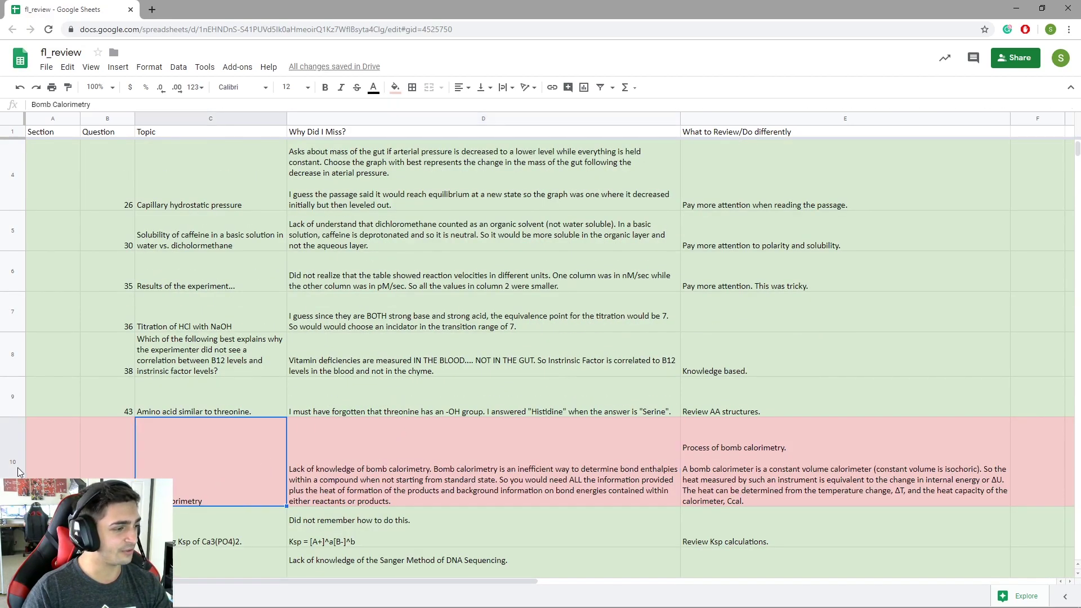
{"action": "left_click", "coordinate": [717, 451]}
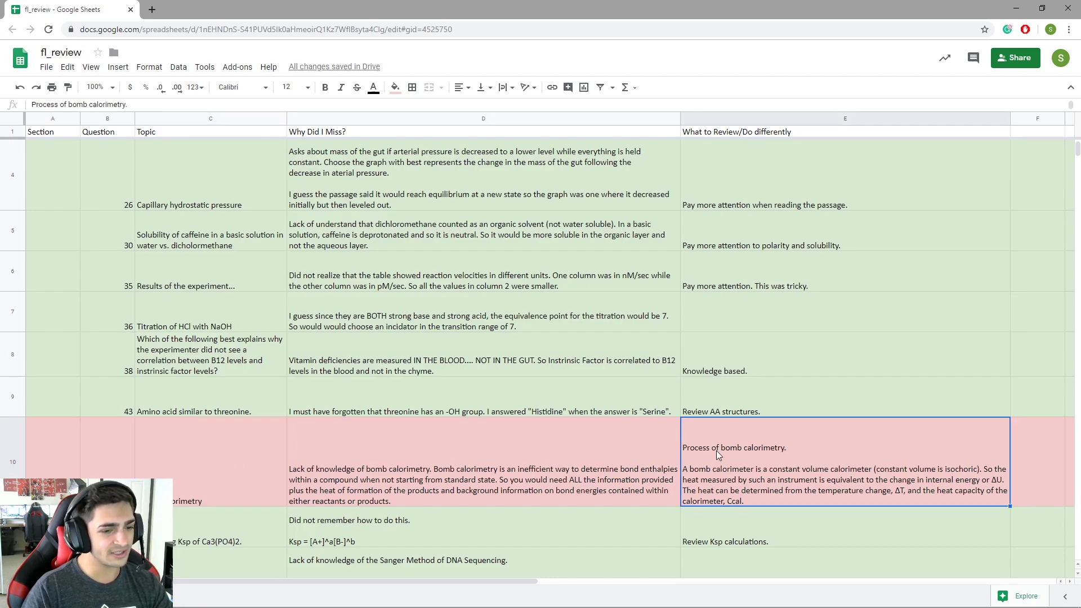
{"action": "left_click", "coordinate": [189, 464]}
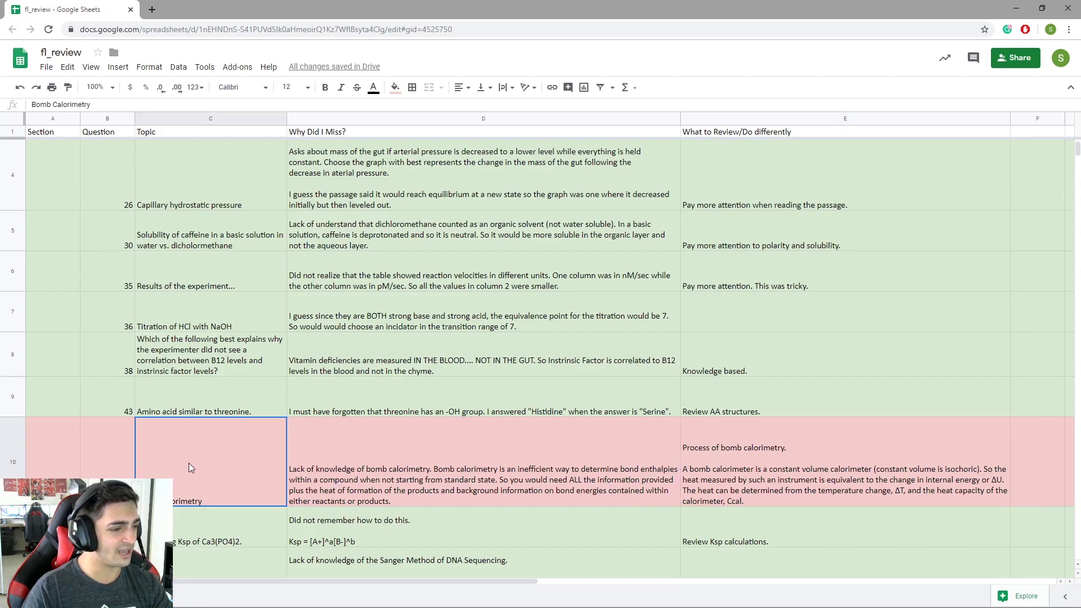
{"action": "left_click", "coordinate": [91, 468]}
{"action": "key", "text": "Right"}
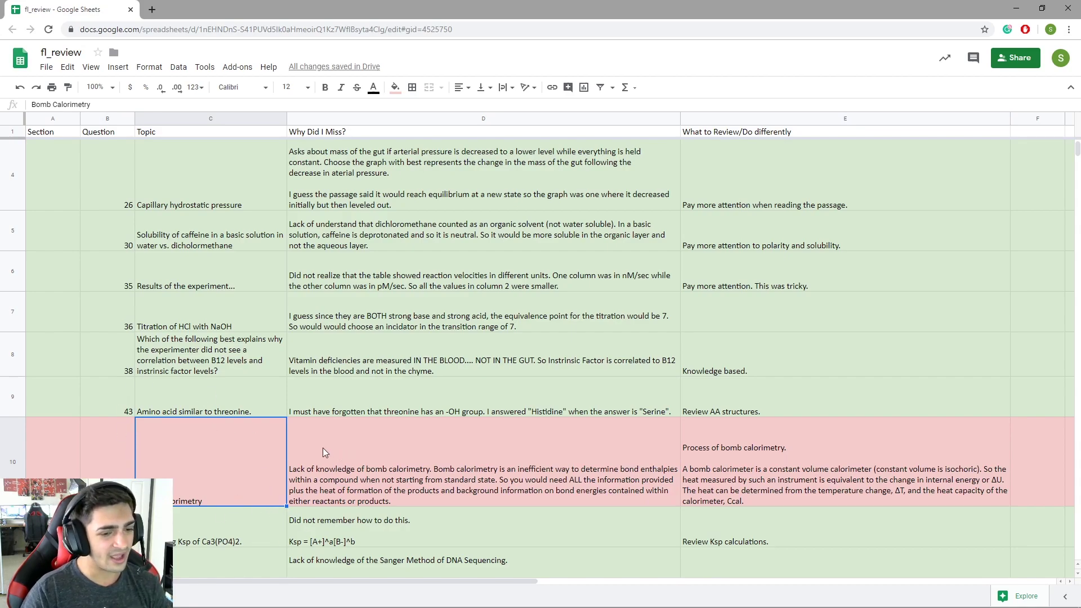
Look through the missed-question rows around Bomb Calorimetry, comparing the reasons missed with the notes on what to review
{"action": "scroll", "coordinate": [493, 475], "scroll_direction": "up", "scroll_amount": 1}
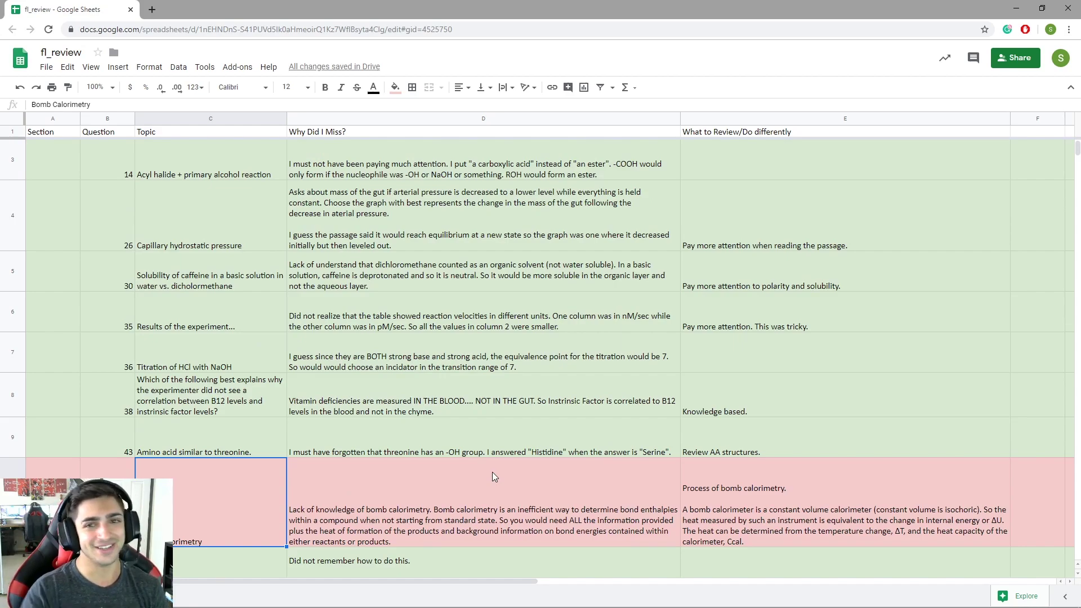
{"action": "scroll", "coordinate": [459, 541], "scroll_direction": "up", "scroll_amount": 1}
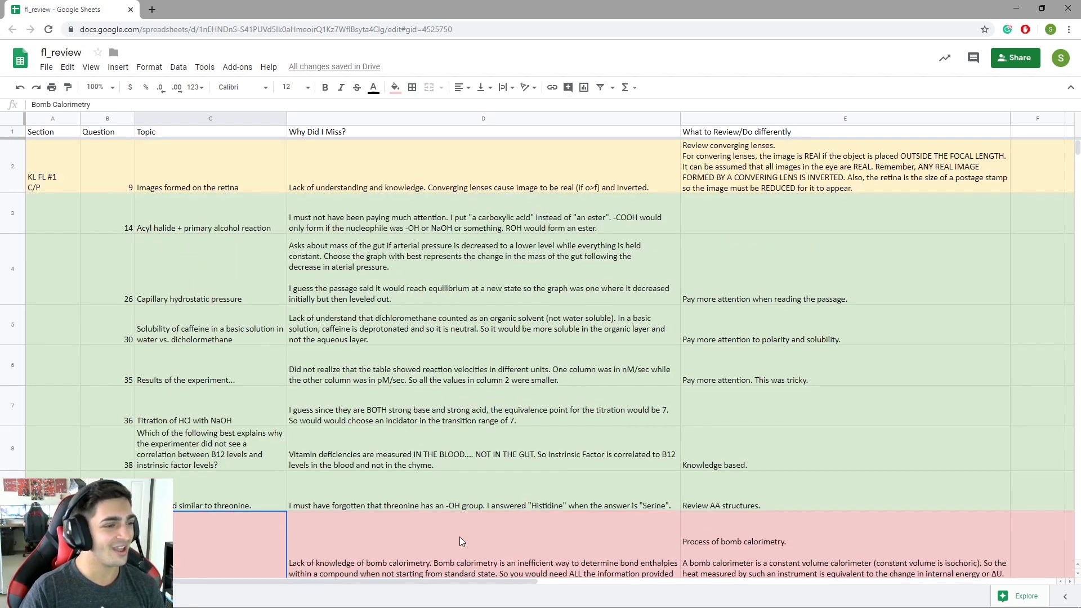
{"action": "scroll", "coordinate": [485, 357], "scroll_direction": "down", "scroll_amount": 3}
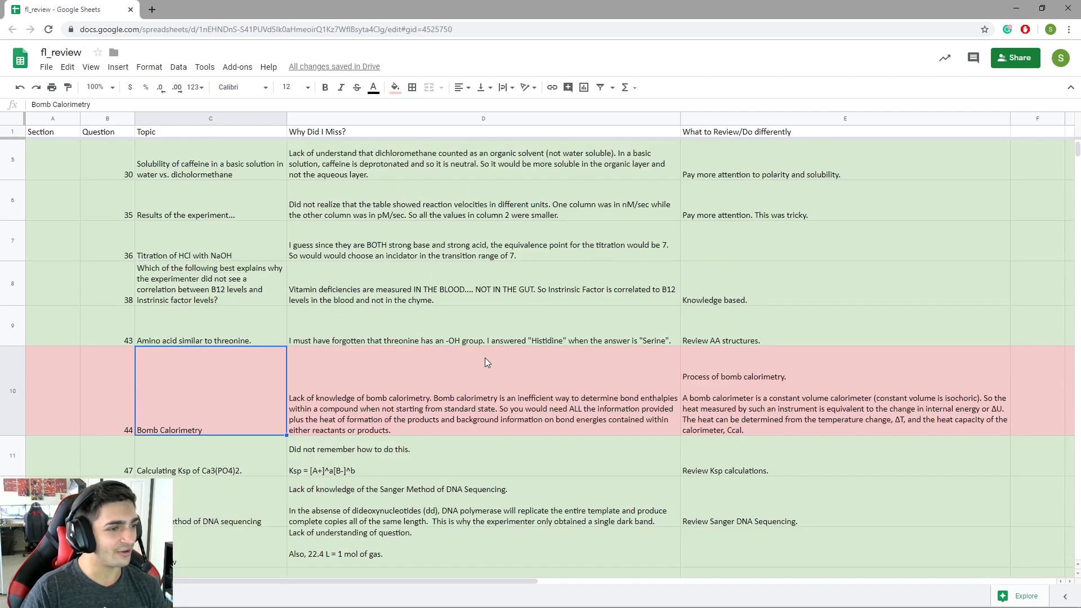
{"action": "scroll", "coordinate": [485, 357], "scroll_direction": "up", "scroll_amount": 3}
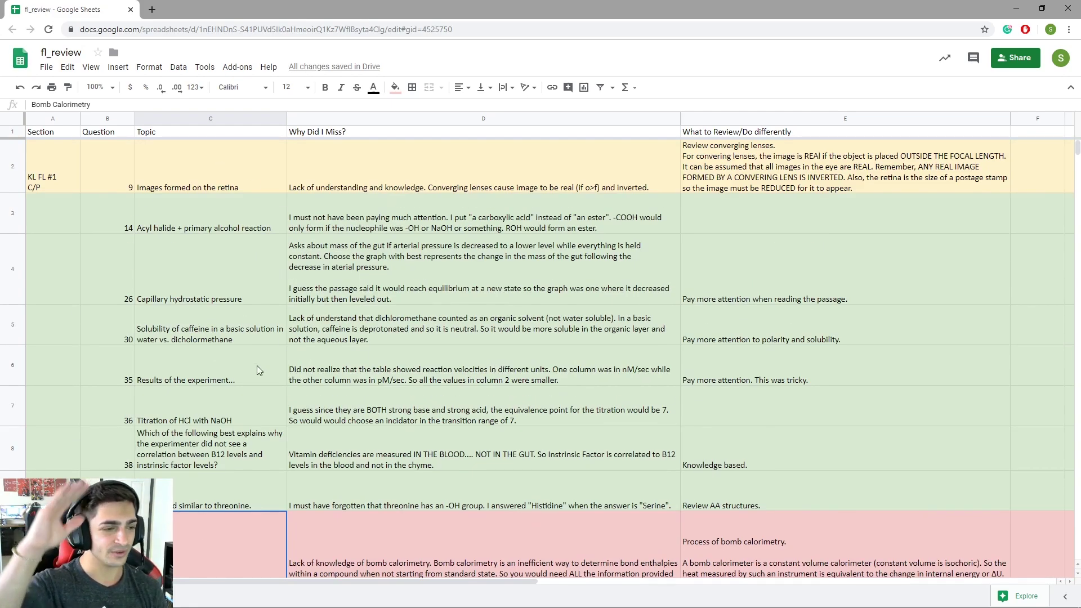
{"action": "scroll", "coordinate": [316, 388], "scroll_direction": "down", "scroll_amount": 6}
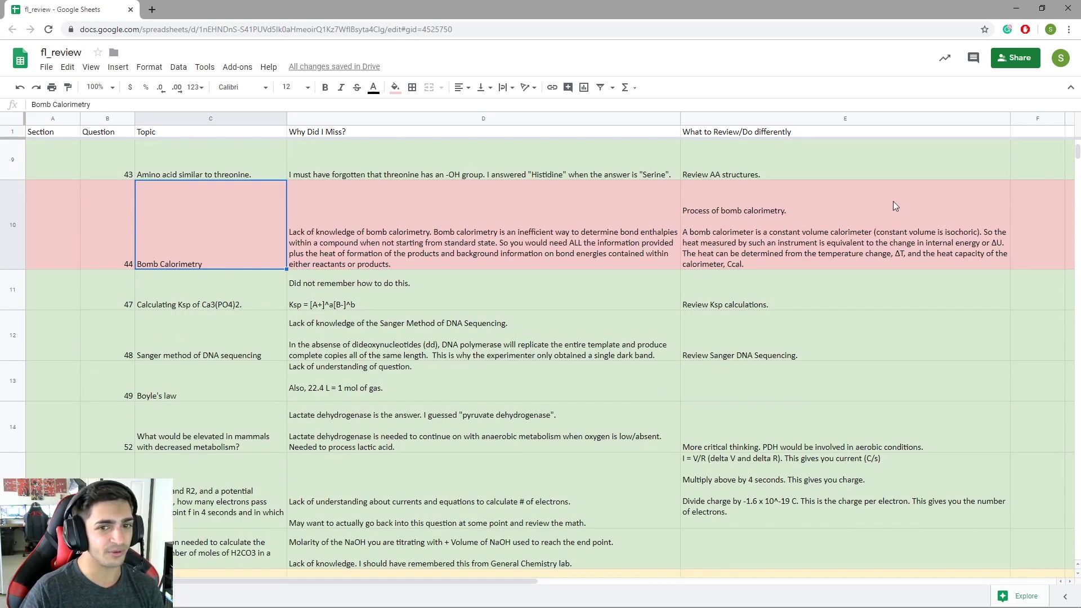
{"action": "mouse_move", "coordinate": [1077, 158]}
{"action": "left_mouse_down"}
{"action": "mouse_move", "coordinate": [1077, 272]}
{"action": "mouse_move", "coordinate": [1077, 147]}
{"action": "left_mouse_up"}
{"action": "left_click", "coordinate": [785, 264]}
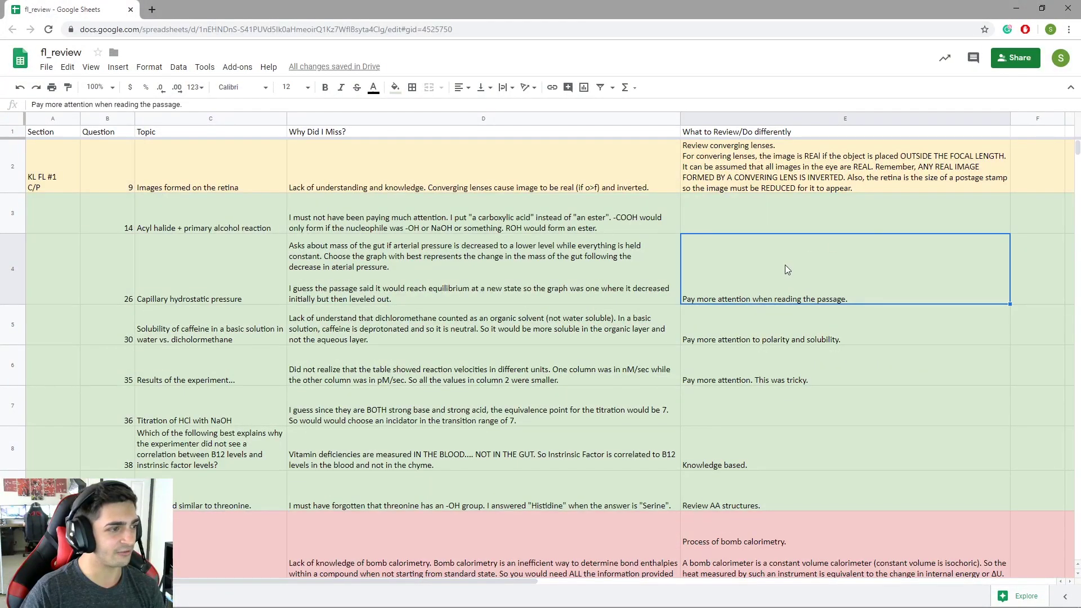
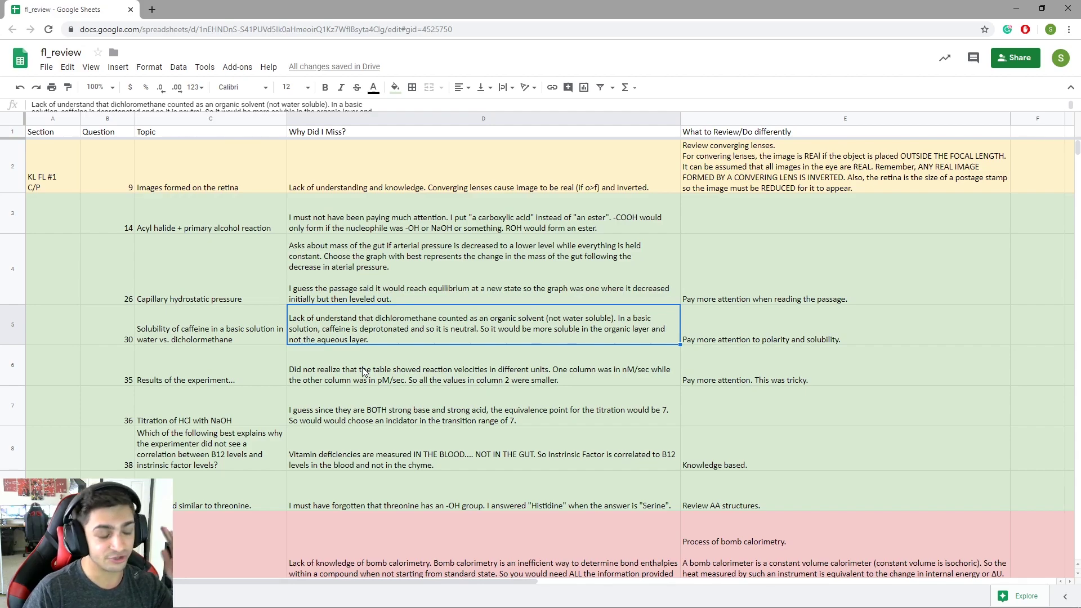
{"action": "scroll", "coordinate": [379, 332], "scroll_direction": "down", "scroll_amount": 2}
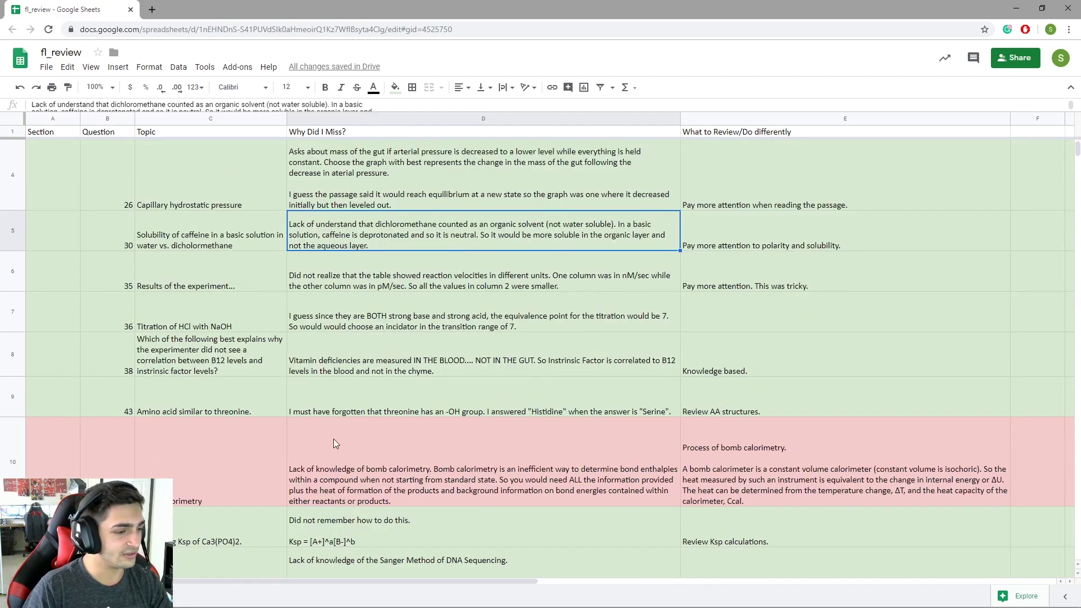
Examine the reasons missed for the Bomb Calorimetry question and the question on the amino acid similar to threonine
{"action": "left_click", "coordinate": [332, 472]}
{"action": "double_click", "coordinate": [332, 470]}
{"action": "left_click_drag", "start_coordinate": [352, 425], "coordinate": [290, 426]}
{"action": "left_click", "coordinate": [401, 384]}
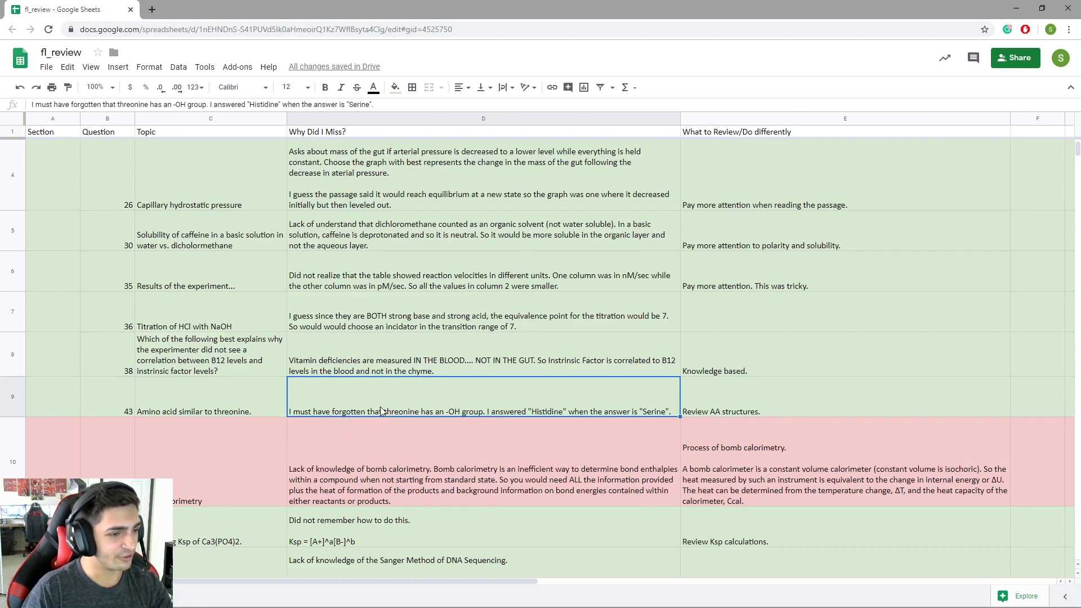
Look through the KL FL #1 missed questions across the C/P, B/B and P/S sections
{"action": "scroll", "coordinate": [507, 419], "scroll_direction": "down", "scroll_amount": 10}
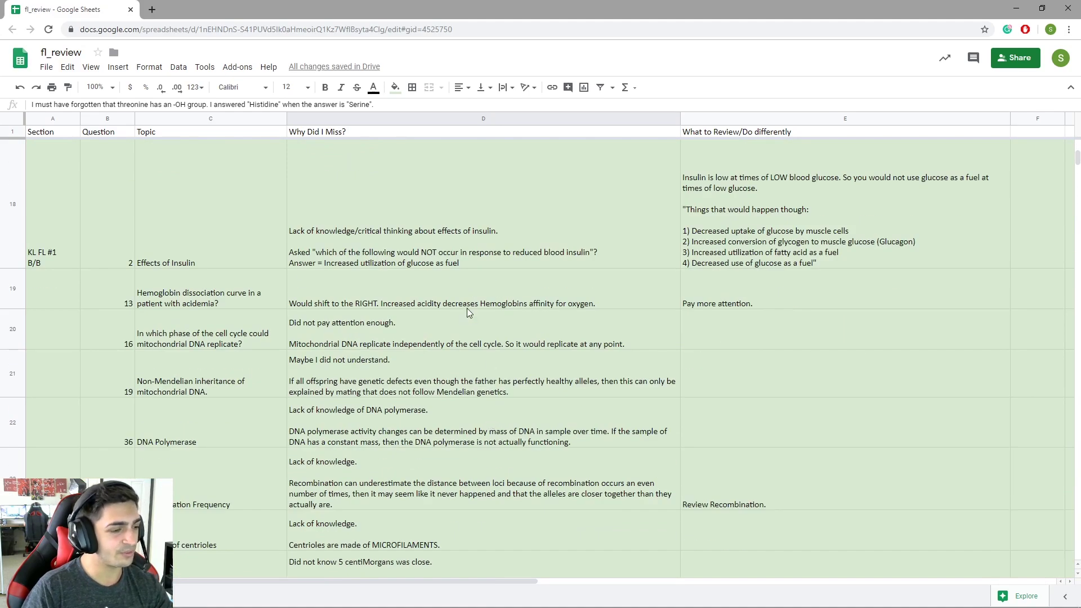
{"action": "scroll", "coordinate": [468, 308], "scroll_direction": "down", "scroll_amount": 4}
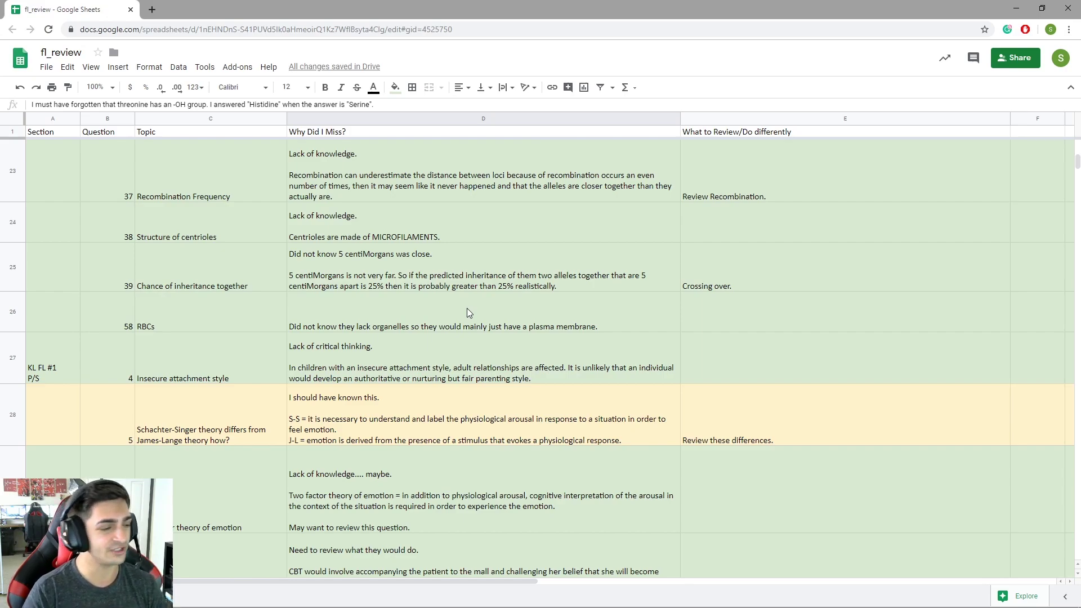
{"action": "scroll", "coordinate": [479, 407], "scroll_direction": "up", "scroll_amount": 15}
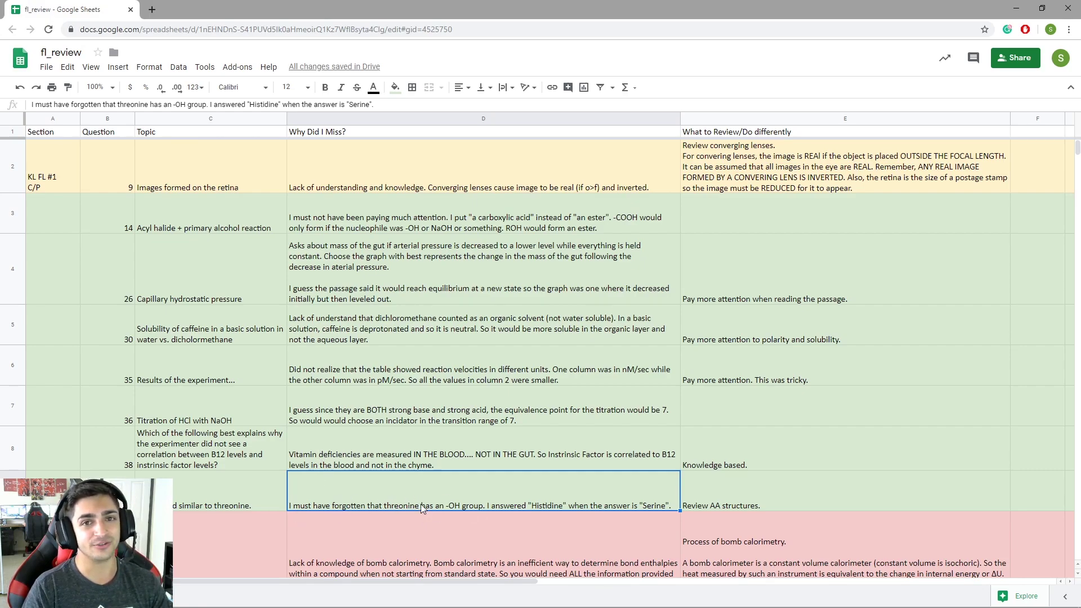
{"action": "left_click", "coordinate": [432, 441]}
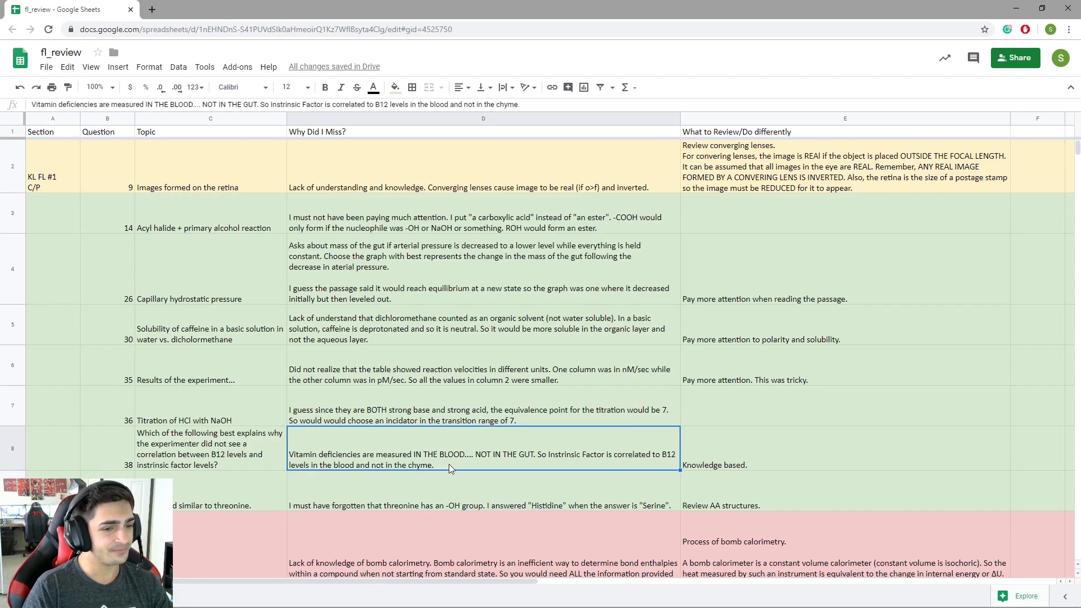
{"action": "scroll", "coordinate": [394, 451], "scroll_direction": "down", "scroll_amount": 10}
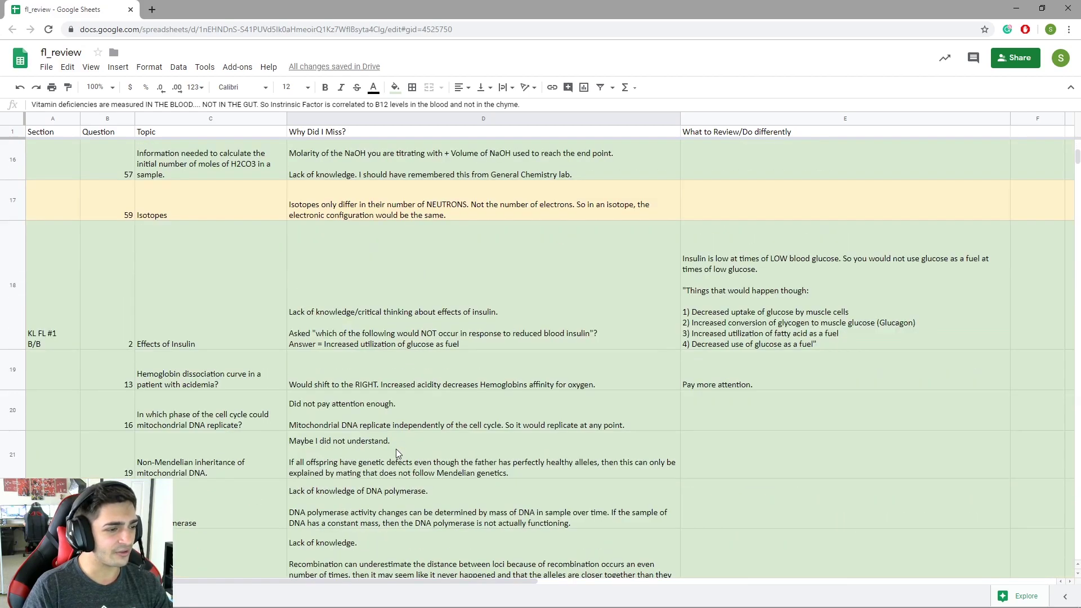
{"action": "scroll", "coordinate": [387, 406], "scroll_direction": "up", "scroll_amount": 1}
{"action": "scroll", "coordinate": [360, 454], "scroll_direction": "down", "scroll_amount": 10}
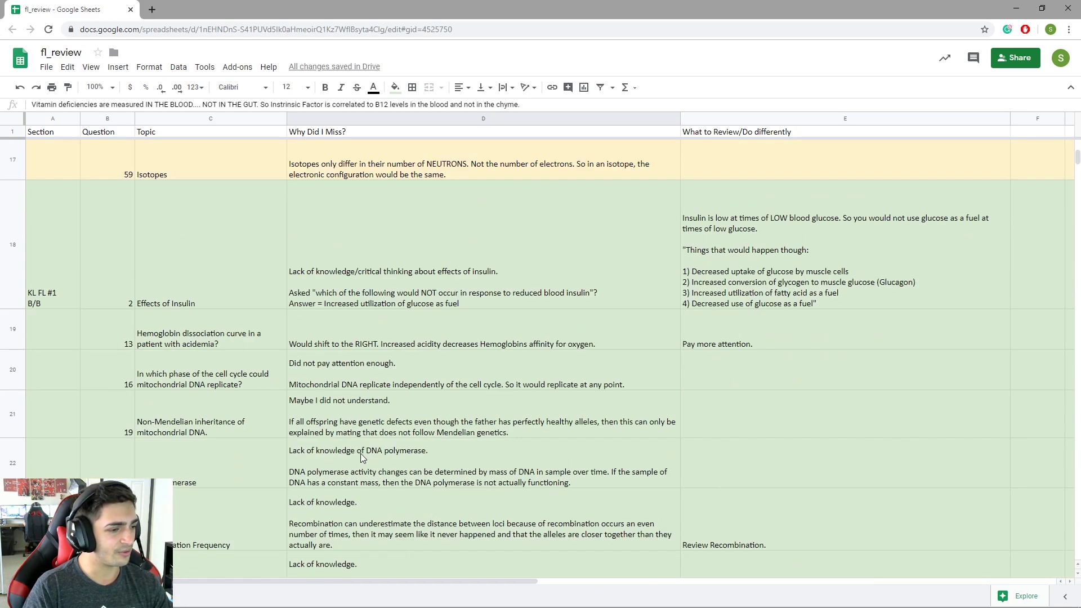
Examine the topic and reason missed in the Calculating delta H row, and the reason in the Observed rotation row
{"action": "scroll", "coordinate": [366, 437], "scroll_direction": "down", "scroll_amount": 15}
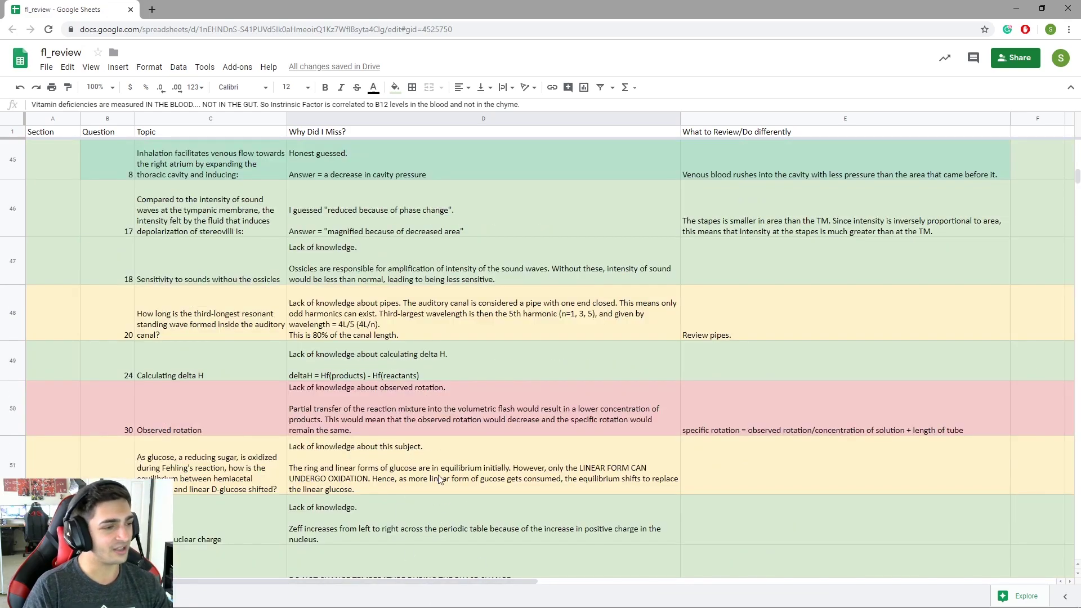
{"action": "scroll", "coordinate": [441, 504], "scroll_direction": "down", "scroll_amount": 4}
{"action": "scroll", "coordinate": [437, 478], "scroll_direction": "up", "scroll_amount": 3}
{"action": "double_click", "coordinate": [326, 337]}
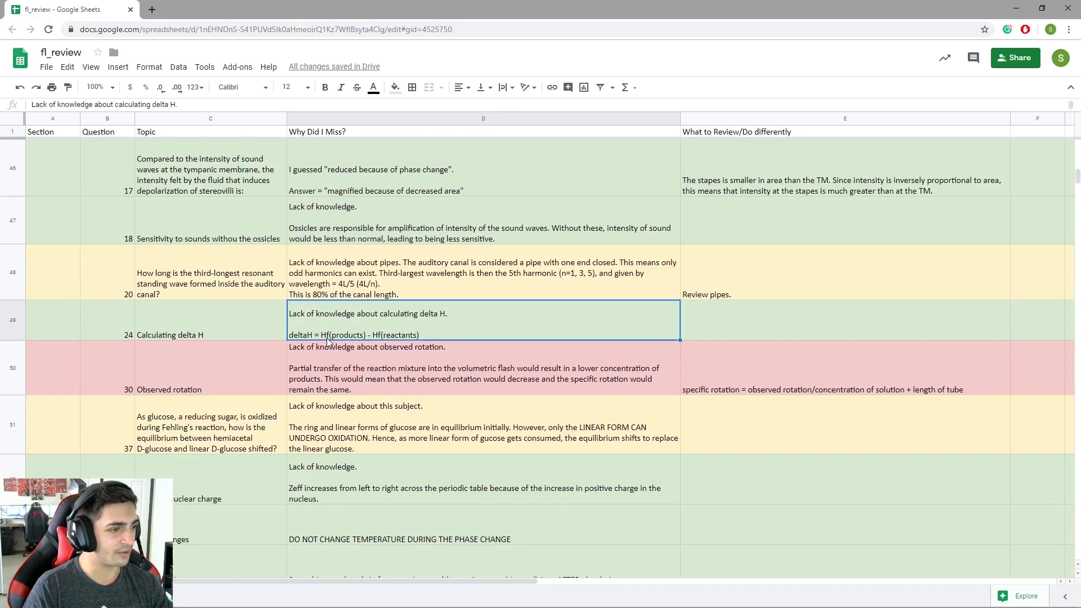
{"action": "double_click", "coordinate": [178, 339]}
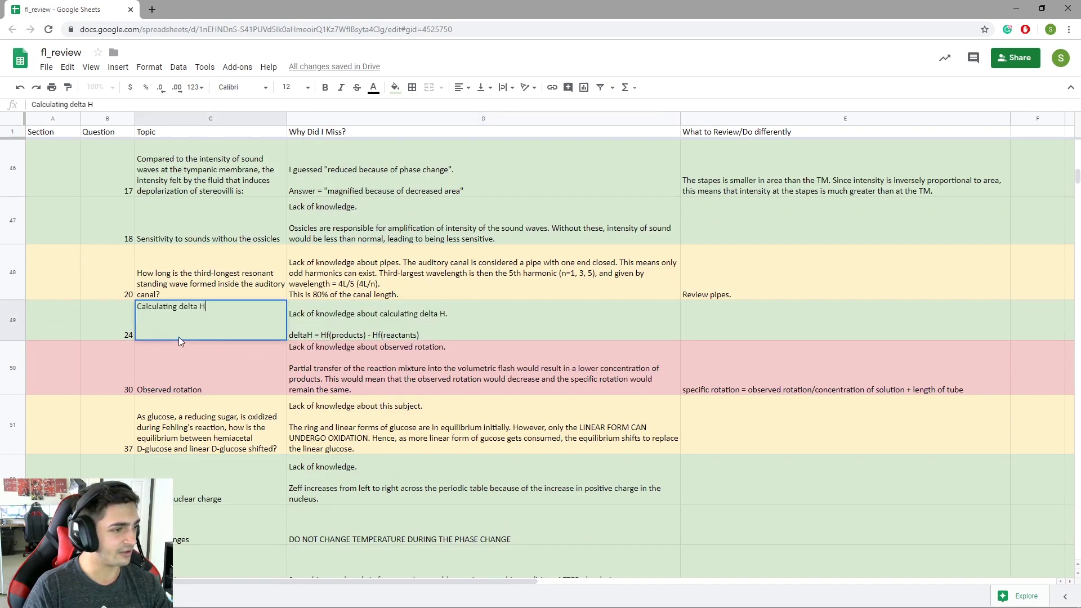
{"action": "triple_click", "coordinate": [326, 327]}
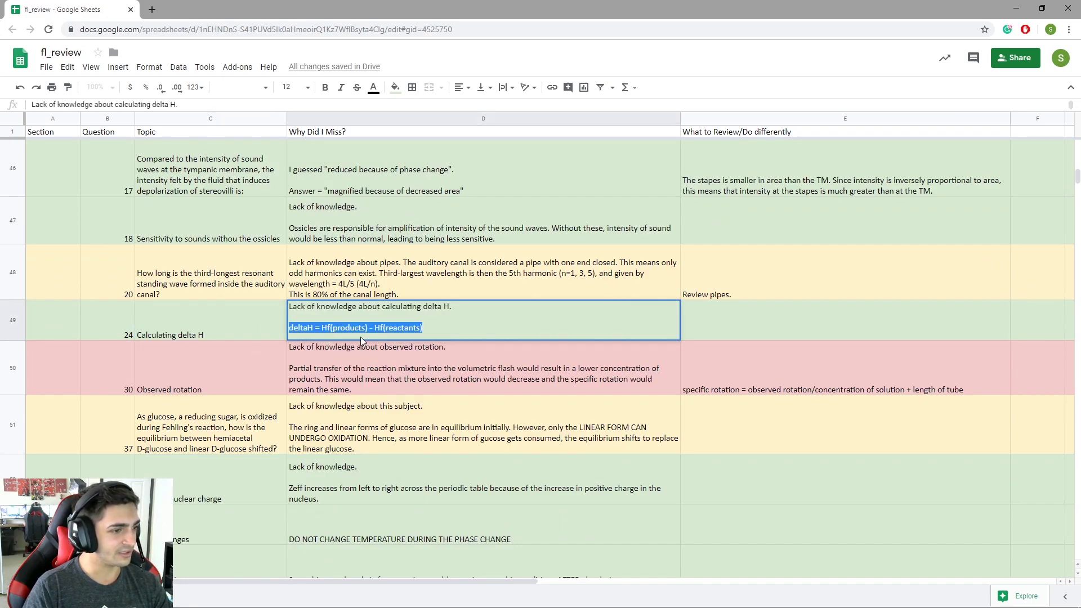
{"action": "left_click", "coordinate": [407, 360]}
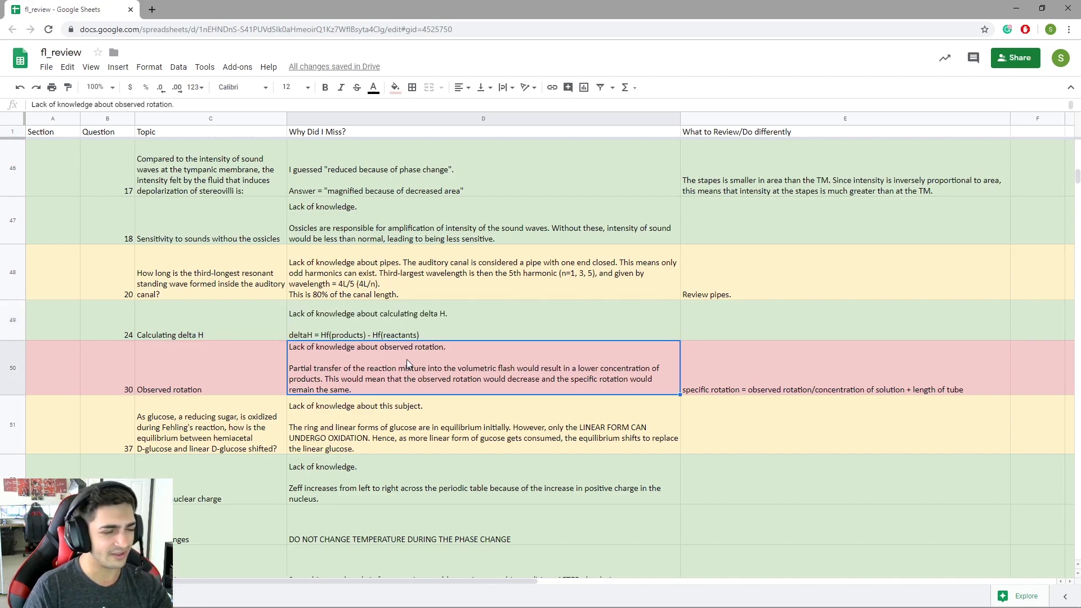
Examine the notes on why questions 19 and 24 were missed in the two bright red rows of KL FL #2 B/B
{"action": "scroll", "coordinate": [406, 360], "scroll_direction": "down", "scroll_amount": 2}
{"action": "scroll", "coordinate": [406, 359], "scroll_direction": "down", "scroll_amount": 5}
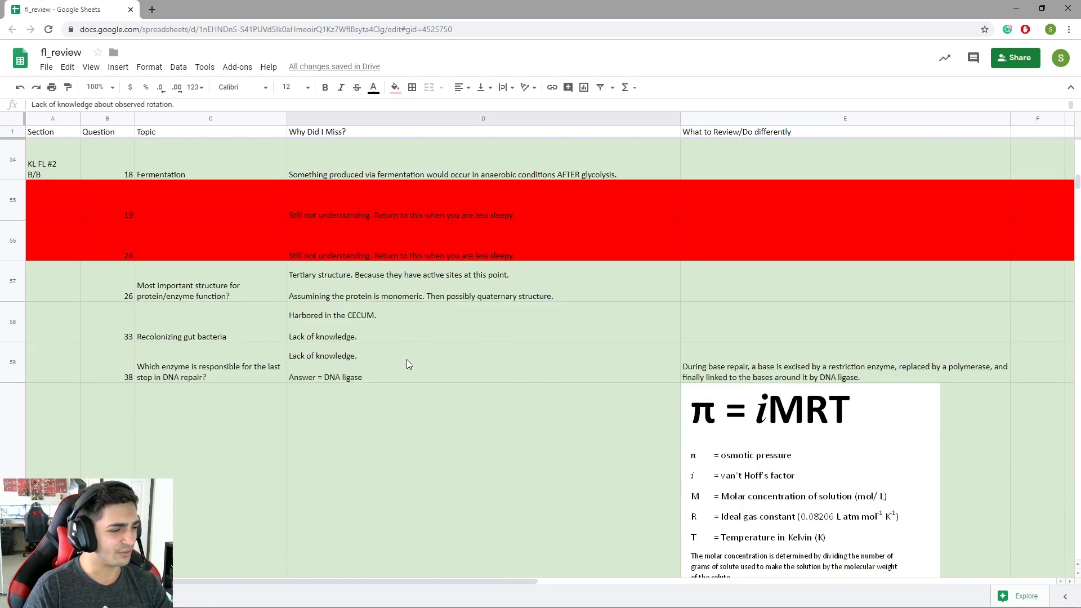
{"action": "scroll", "coordinate": [406, 360], "scroll_direction": "up", "scroll_amount": 4}
{"action": "left_click", "coordinate": [441, 414]}
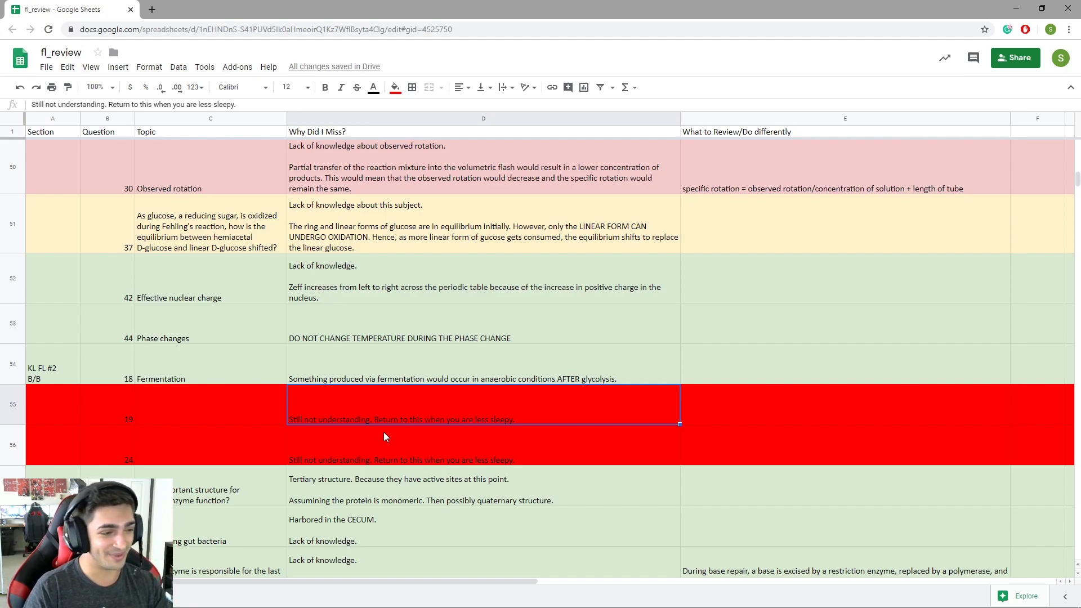
{"action": "double_click", "coordinate": [333, 424]}
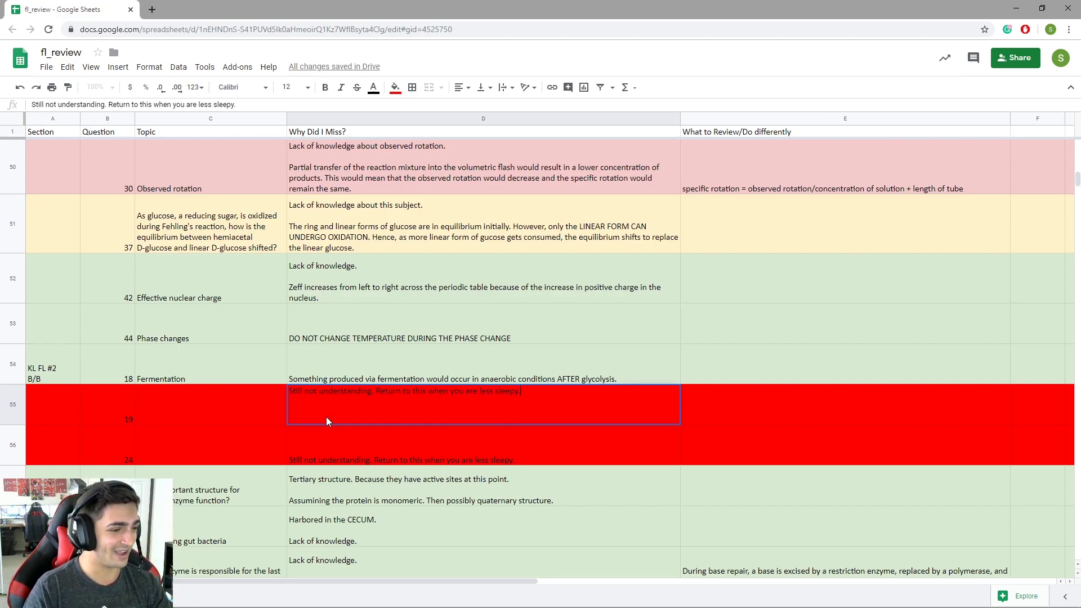
{"action": "triple_click", "coordinate": [392, 391]}
{"action": "left_click", "coordinate": [445, 446]}
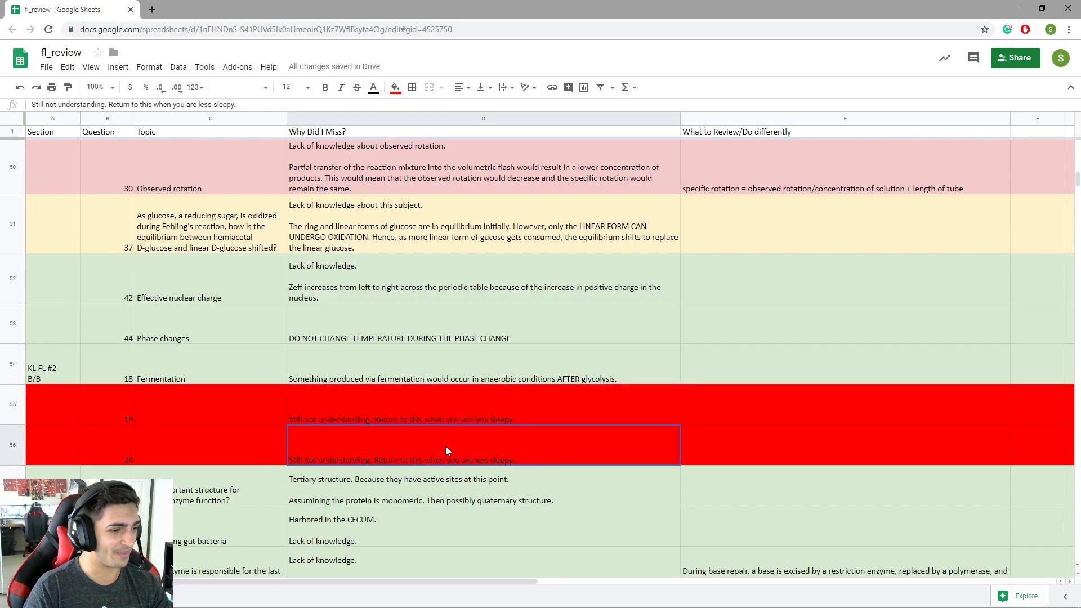
{"action": "double_click", "coordinate": [326, 422]}
{"action": "left_click_drag", "start_coordinate": [531, 391], "coordinate": [404, 401]}
{"action": "left_click", "coordinate": [405, 401]}
{"action": "key", "text": "Return"}
Examine the Osmotic Pressure row, including its formula image, calculation example and topic
{"action": "scroll", "coordinate": [434, 463], "scroll_direction": "down", "scroll_amount": 2}
{"action": "scroll", "coordinate": [437, 465], "scroll_direction": "down", "scroll_amount": 6}
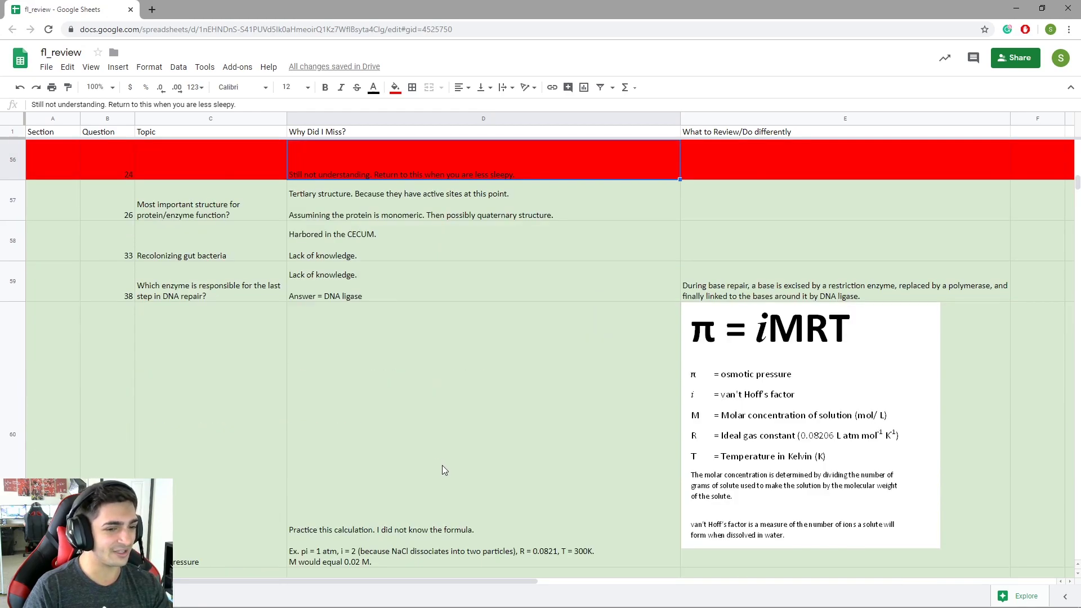
{"action": "scroll", "coordinate": [451, 450], "scroll_direction": "up", "scroll_amount": 5}
{"action": "scroll", "coordinate": [476, 421], "scroll_direction": "up", "scroll_amount": 5}
{"action": "left_click", "coordinate": [475, 422]}
{"action": "scroll", "coordinate": [459, 467], "scroll_direction": "down", "scroll_amount": 8}
{"action": "scroll", "coordinate": [459, 467], "scroll_direction": "up", "scroll_amount": 2}
{"action": "left_click", "coordinate": [689, 389]}
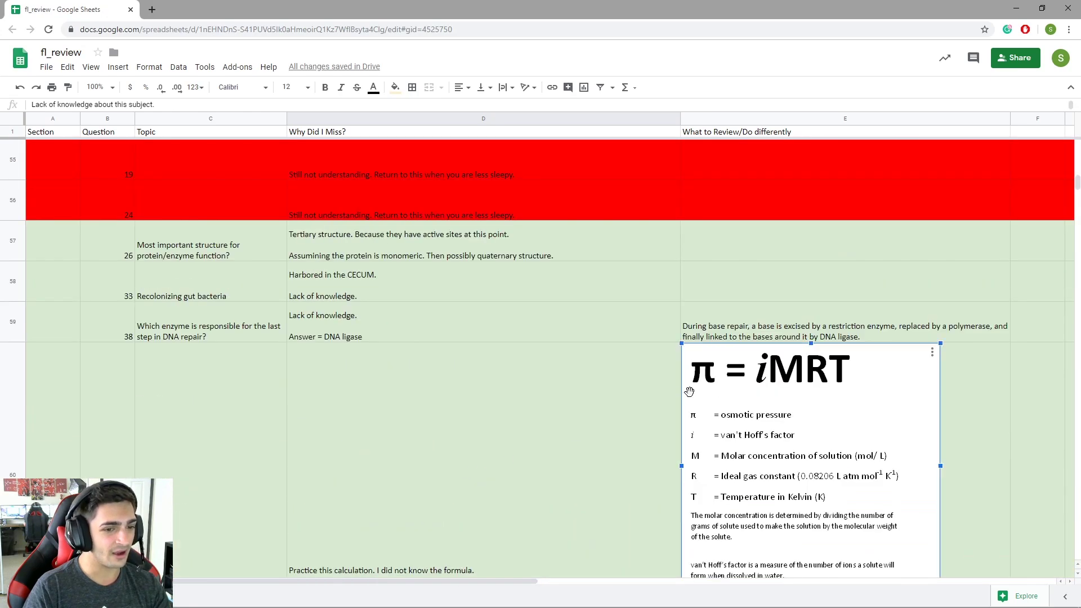
{"action": "scroll", "coordinate": [670, 360], "scroll_direction": "down", "scroll_amount": 2}
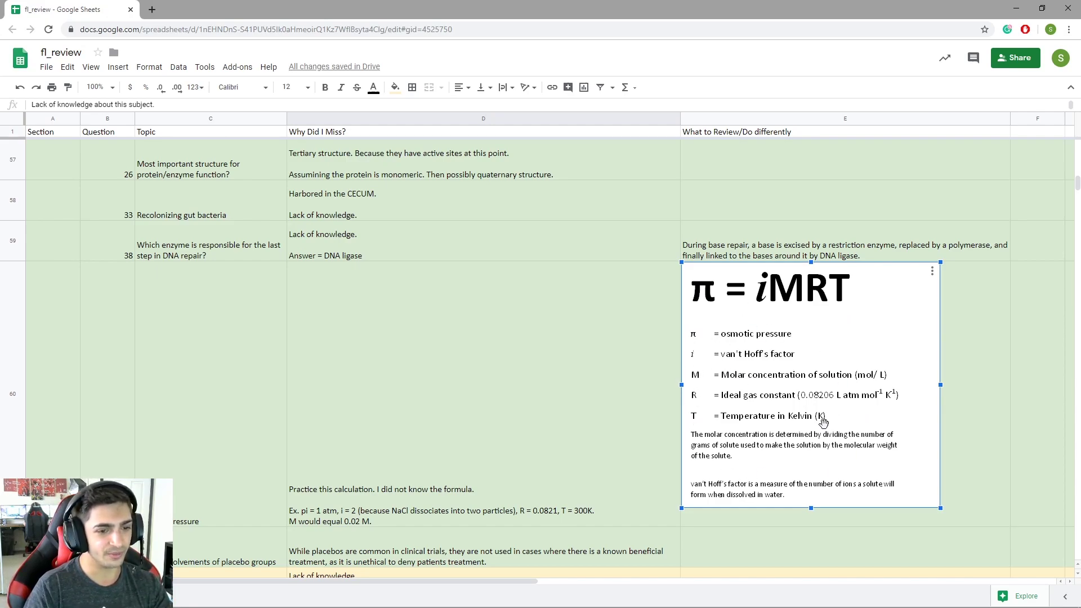
{"action": "left_click", "coordinate": [453, 485]}
{"action": "left_click", "coordinate": [214, 476]}
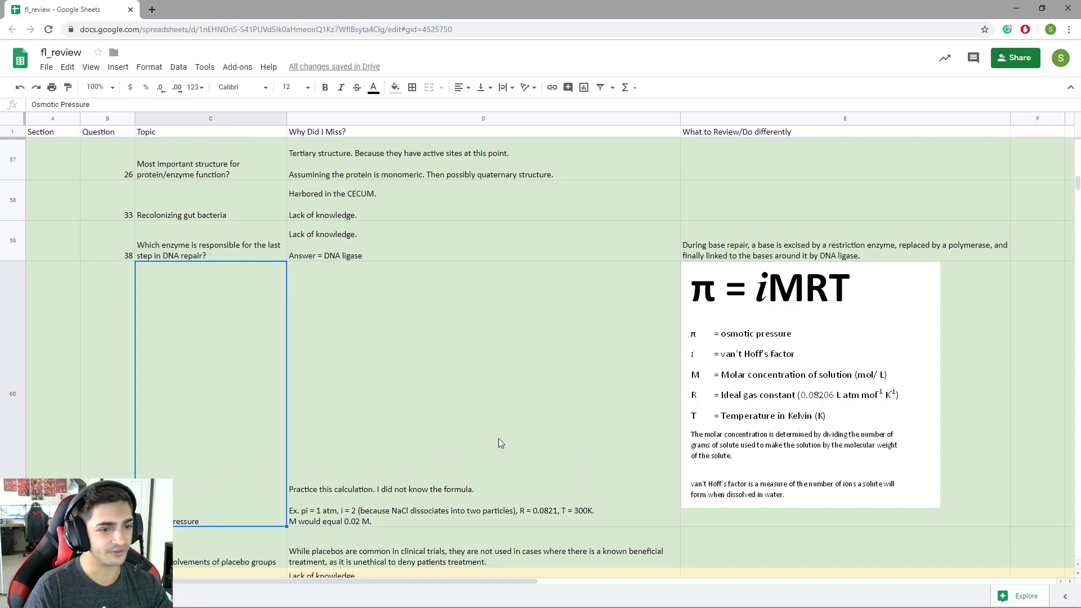
Examine the What to Review/Do differently notes in rows 4 to 6 near the start of the sheet
{"action": "scroll", "coordinate": [498, 438], "scroll_direction": "down", "scroll_amount": 3}
{"action": "scroll", "coordinate": [528, 402], "scroll_direction": "up", "scroll_amount": 20}
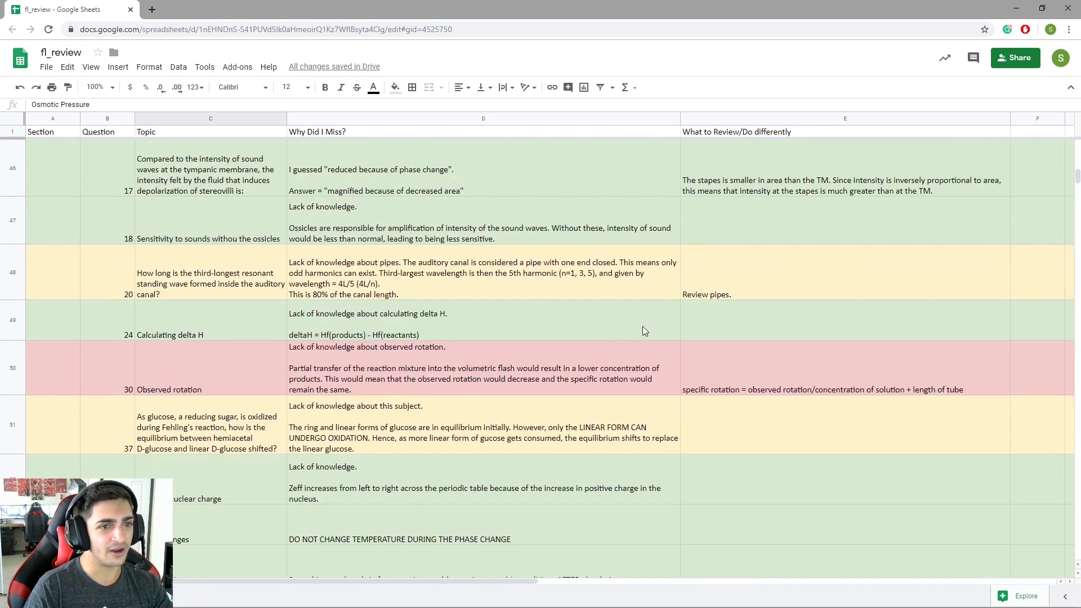
{"action": "scroll", "coordinate": [714, 308], "scroll_direction": "up", "scroll_amount": 5}
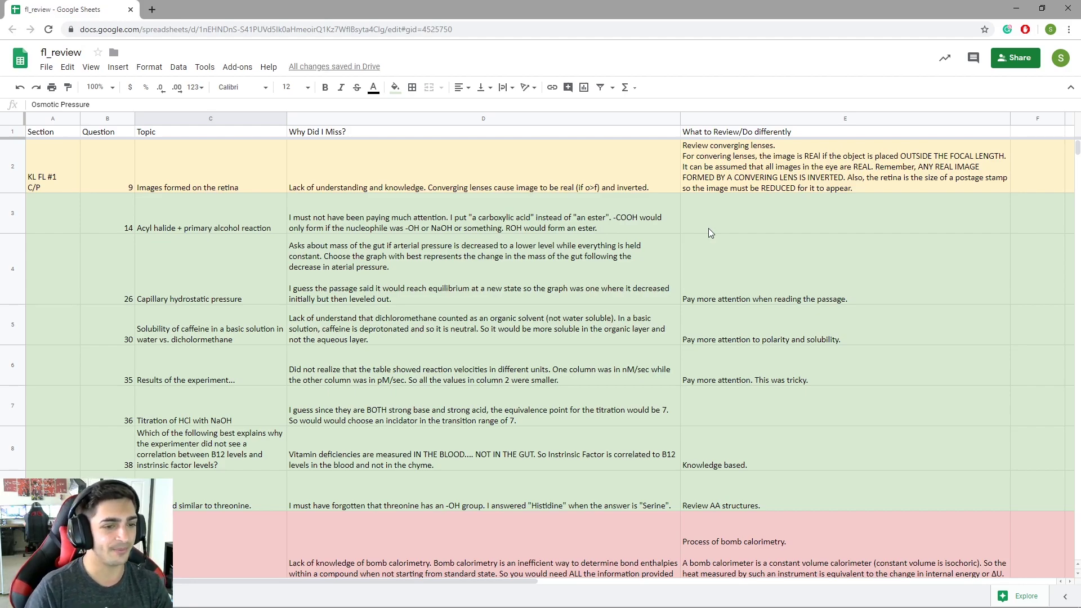
{"action": "left_click", "coordinate": [728, 276]}
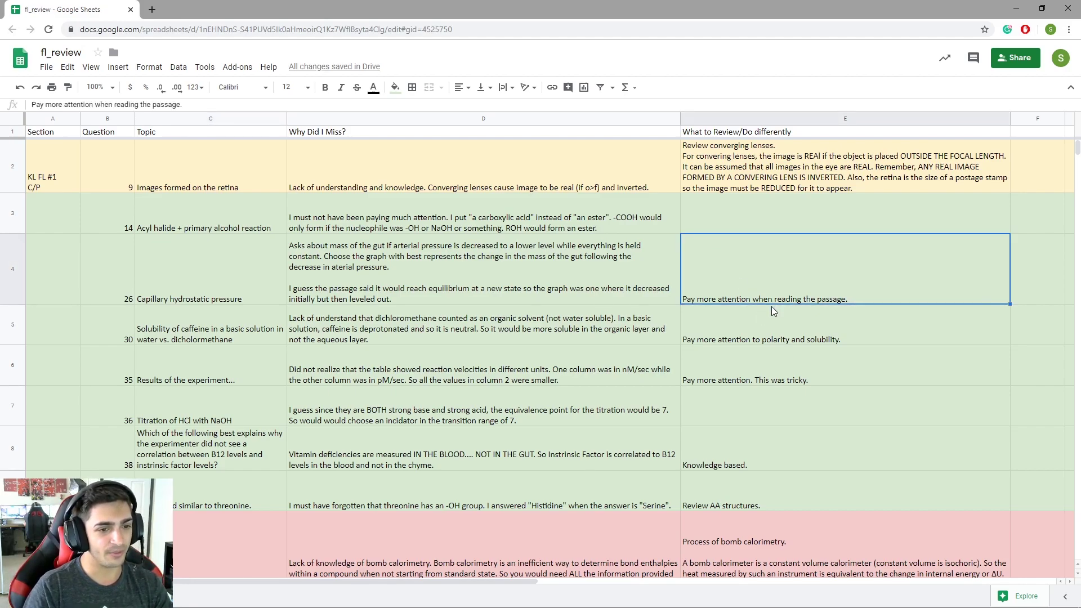
{"action": "key", "text": "Down"}
{"action": "key", "text": "Down"}
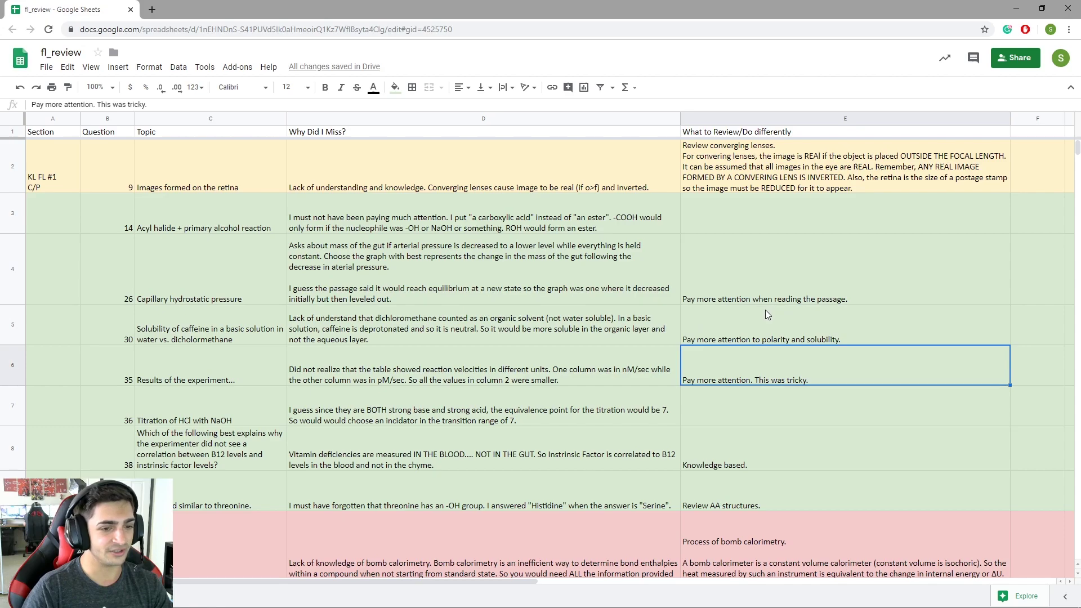
{"action": "double_click", "coordinate": [782, 377]}
{"action": "triple_click", "coordinate": [802, 354]}
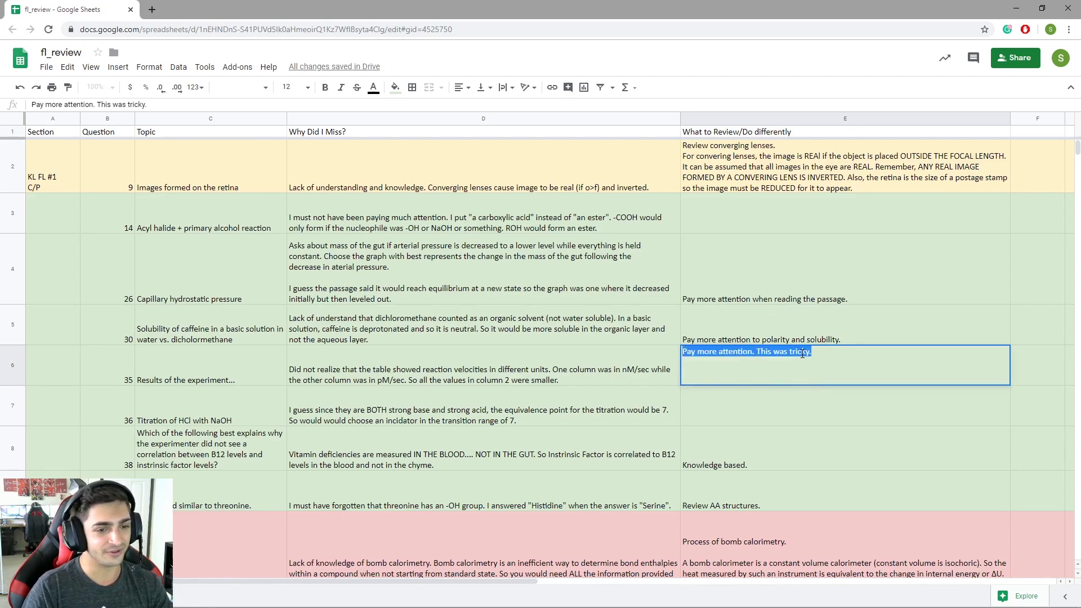
Compare the review note with the reason missed for the B12 and intrinsic factor question in row 8
{"action": "left_click", "coordinate": [778, 468]}
{"action": "double_click", "coordinate": [740, 461]}
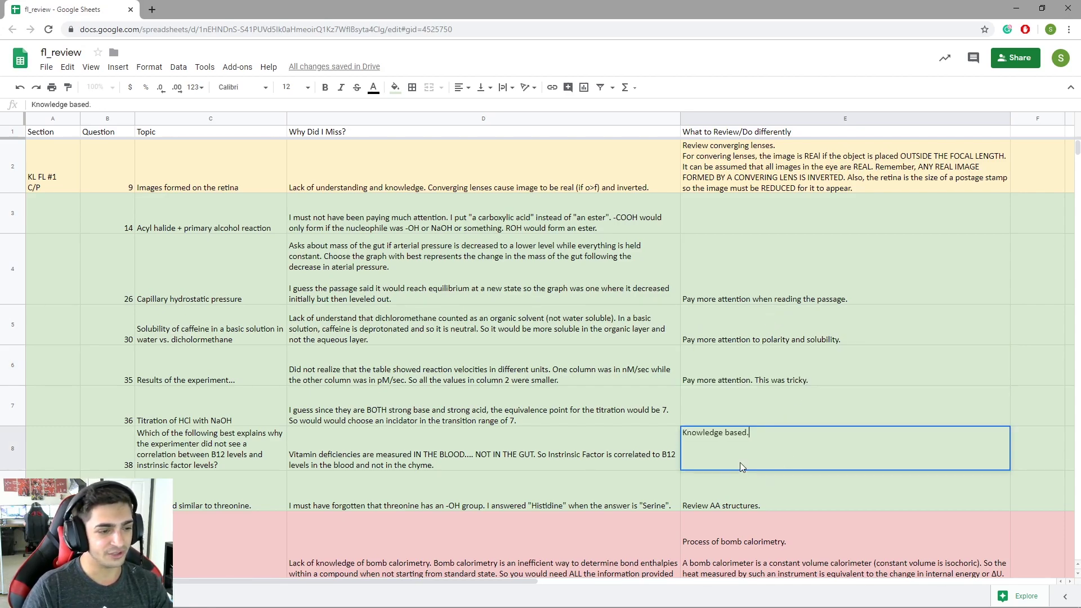
{"action": "left_click", "coordinate": [377, 459]}
{"action": "double_click", "coordinate": [377, 459]}
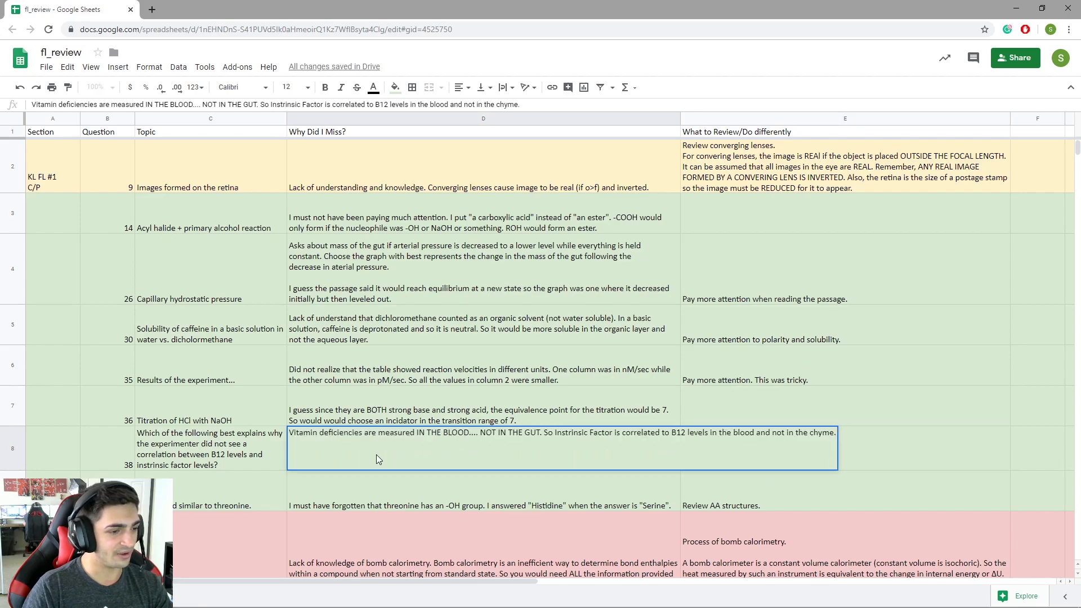
{"action": "triple_click", "coordinate": [419, 432]}
{"action": "left_click", "coordinate": [558, 493]}
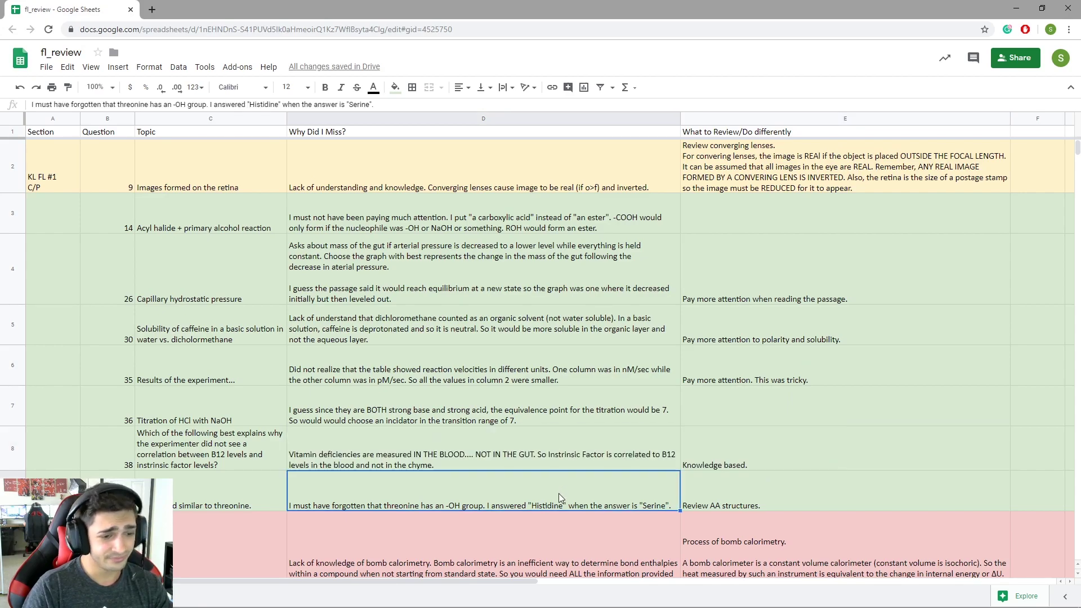
{"action": "left_click", "coordinate": [488, 433]}
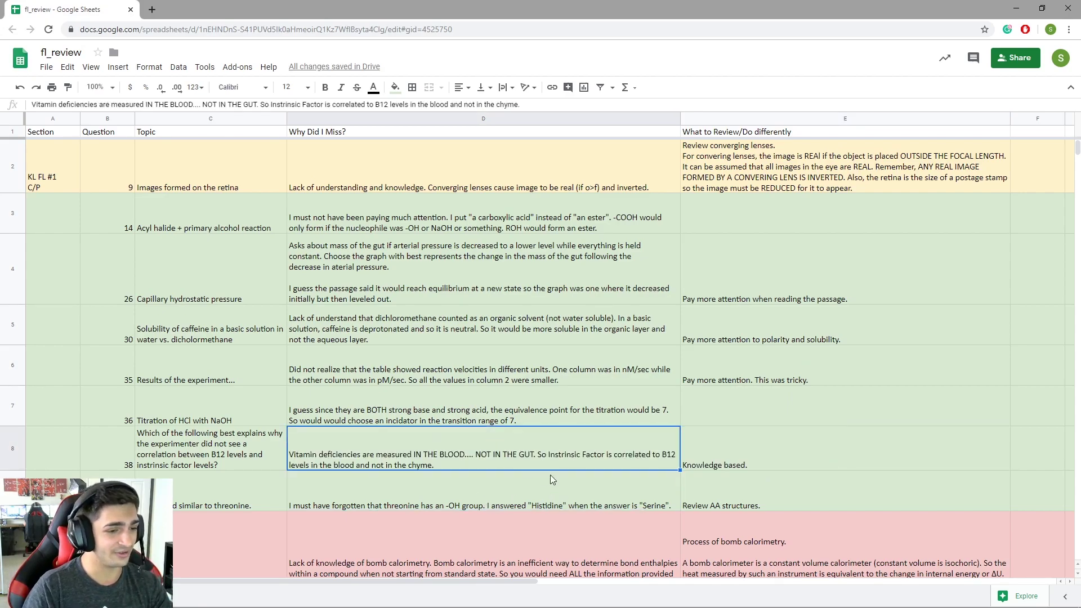
Examine the review note for the threonine question and the notes in the Bomb Calorimetry row
{"action": "double_click", "coordinate": [711, 493]}
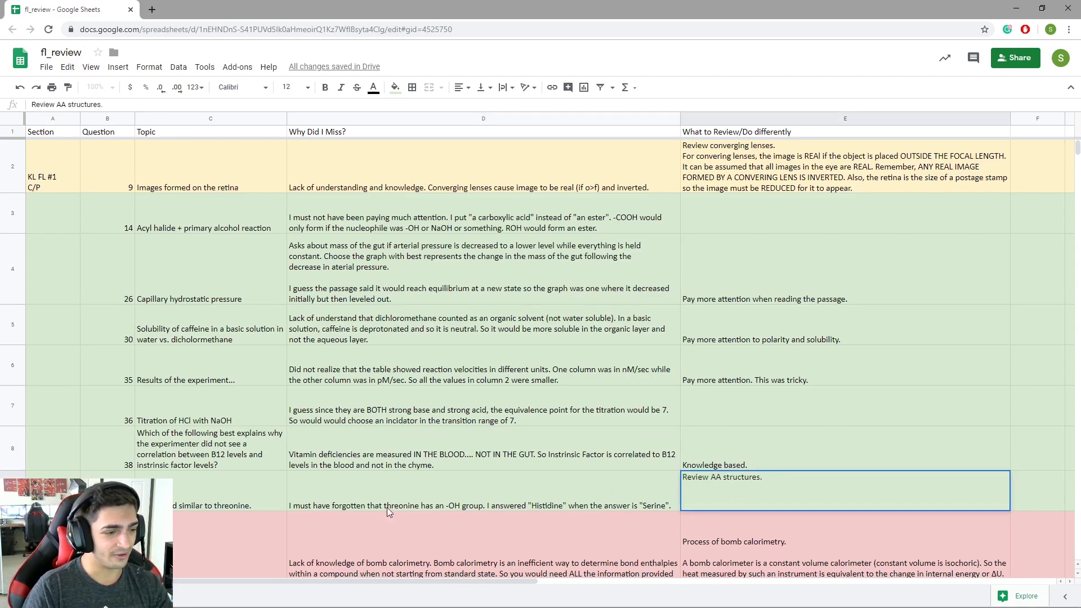
{"action": "triple_click", "coordinate": [717, 478]}
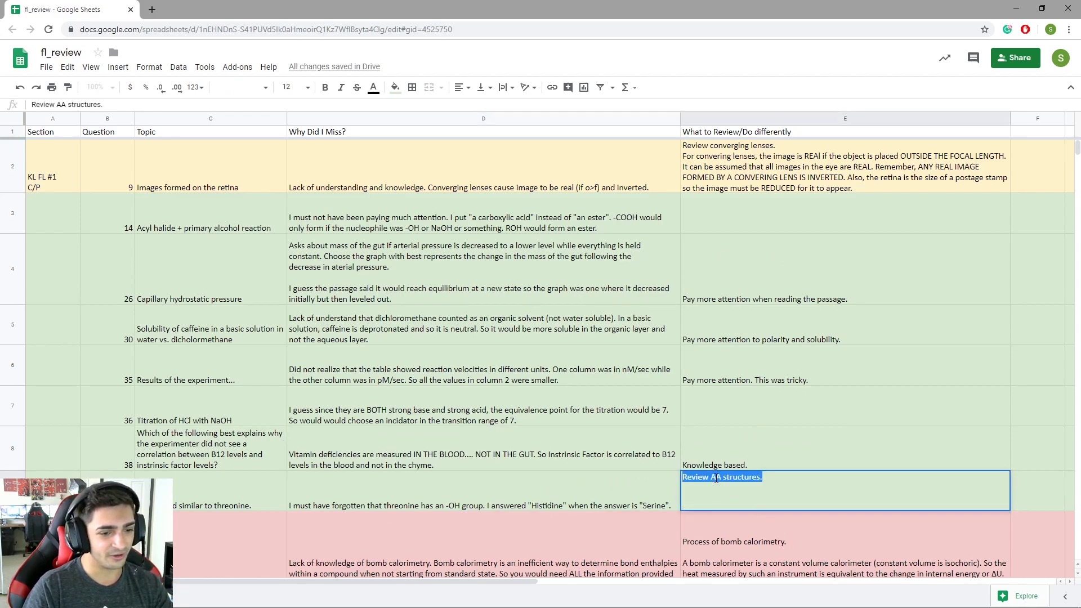
{"action": "left_click", "coordinate": [731, 526]}
{"action": "left_click", "coordinate": [506, 530]}
Look through the color-coded missed questions from Bomb Calorimetry through KL FL #2 down to about row 70
{"action": "scroll", "coordinate": [490, 461], "scroll_direction": "down", "scroll_amount": 3}
{"action": "scroll", "coordinate": [702, 411], "scroll_direction": "down", "scroll_amount": 20}
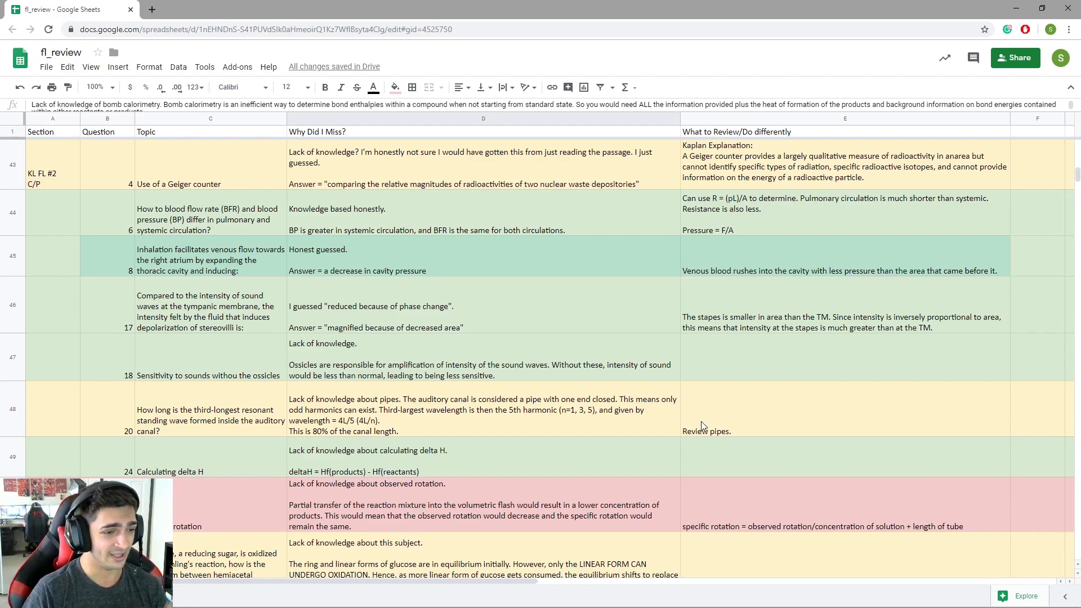
{"action": "scroll", "coordinate": [701, 422], "scroll_direction": "down", "scroll_amount": 3}
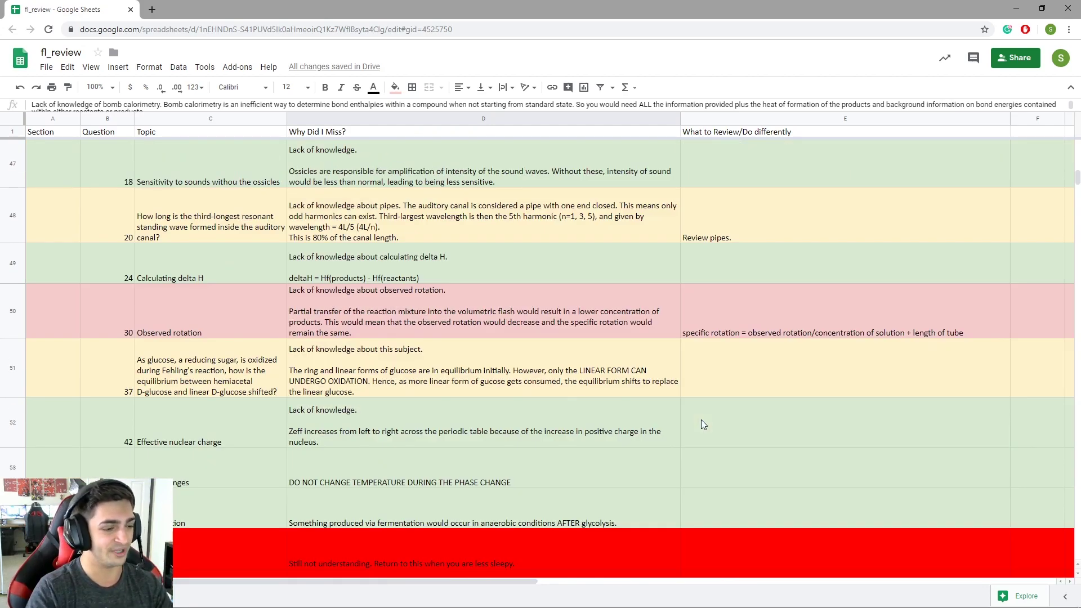
{"action": "scroll", "coordinate": [701, 420], "scroll_direction": "down", "scroll_amount": 6}
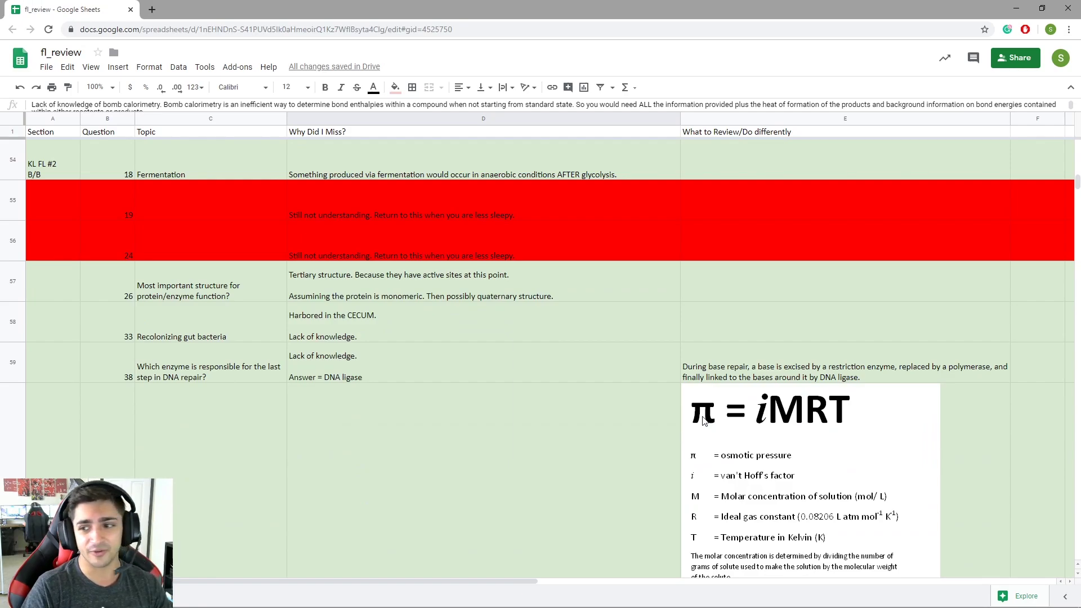
{"action": "scroll", "coordinate": [713, 418], "scroll_direction": "down", "scroll_amount": 8}
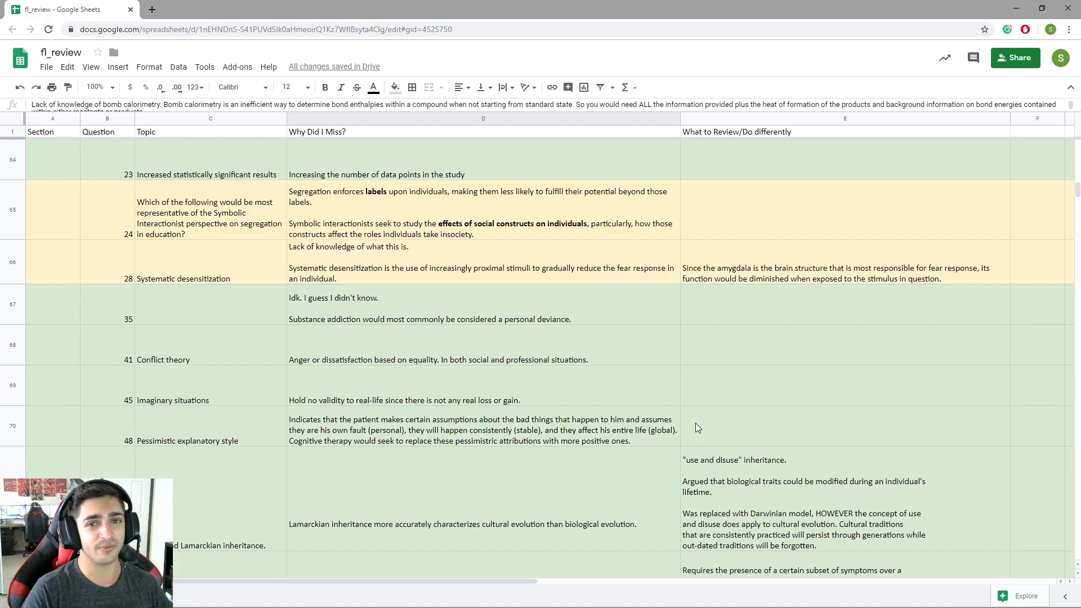
Look through the AAMC FL #1 questions from row 73 on, including the image-supported lens and electrochemical cell entries in rows 85 to 88
{"action": "scroll", "coordinate": [694, 428], "scroll_direction": "down", "scroll_amount": 10}
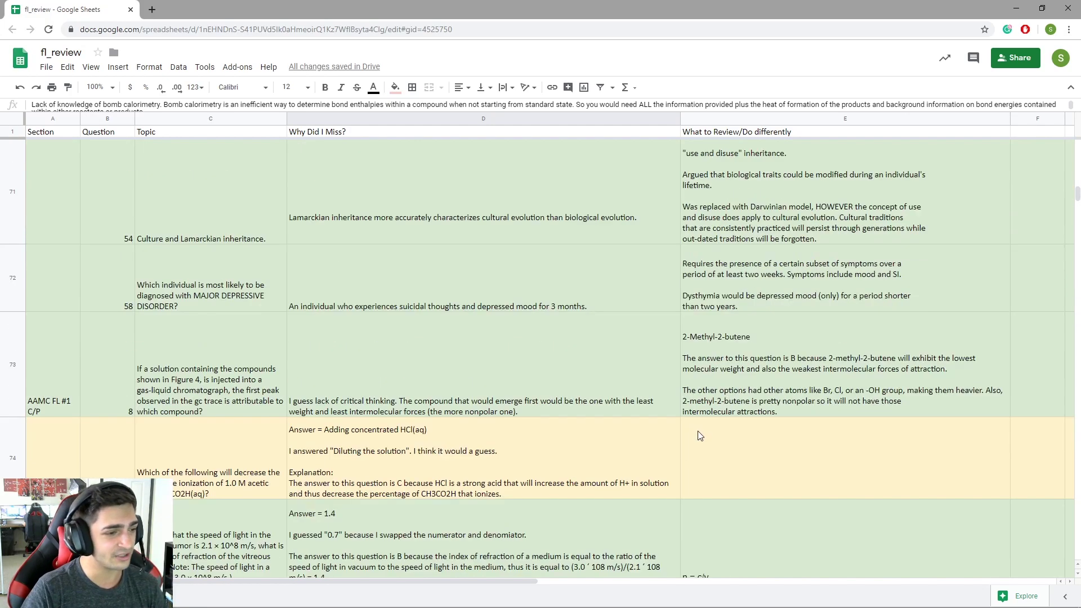
{"action": "scroll", "coordinate": [694, 437], "scroll_direction": "down", "scroll_amount": 10}
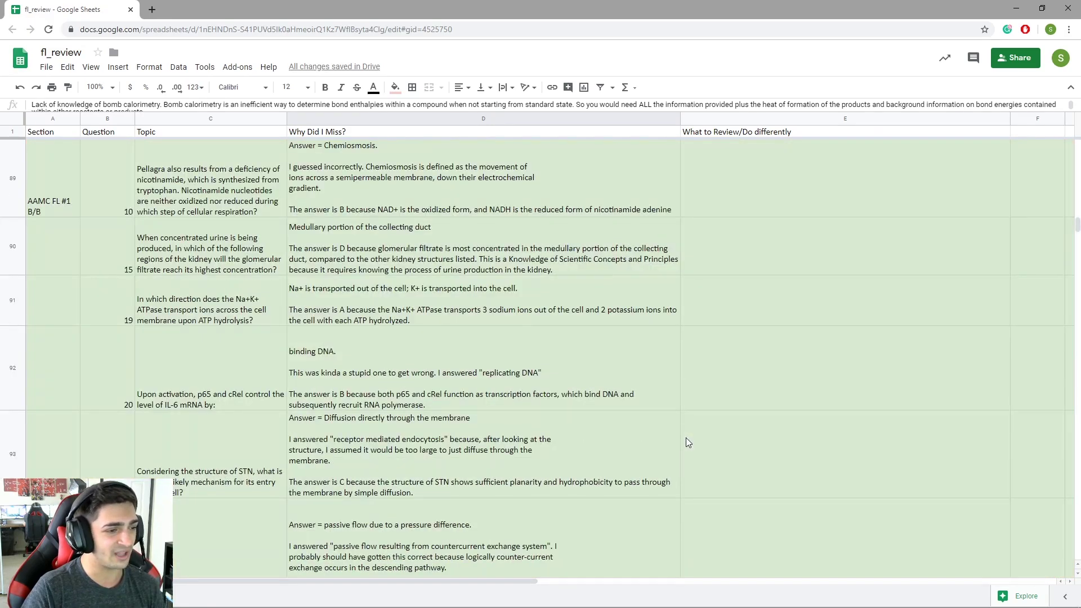
{"action": "scroll", "coordinate": [686, 435], "scroll_direction": "up", "scroll_amount": 10}
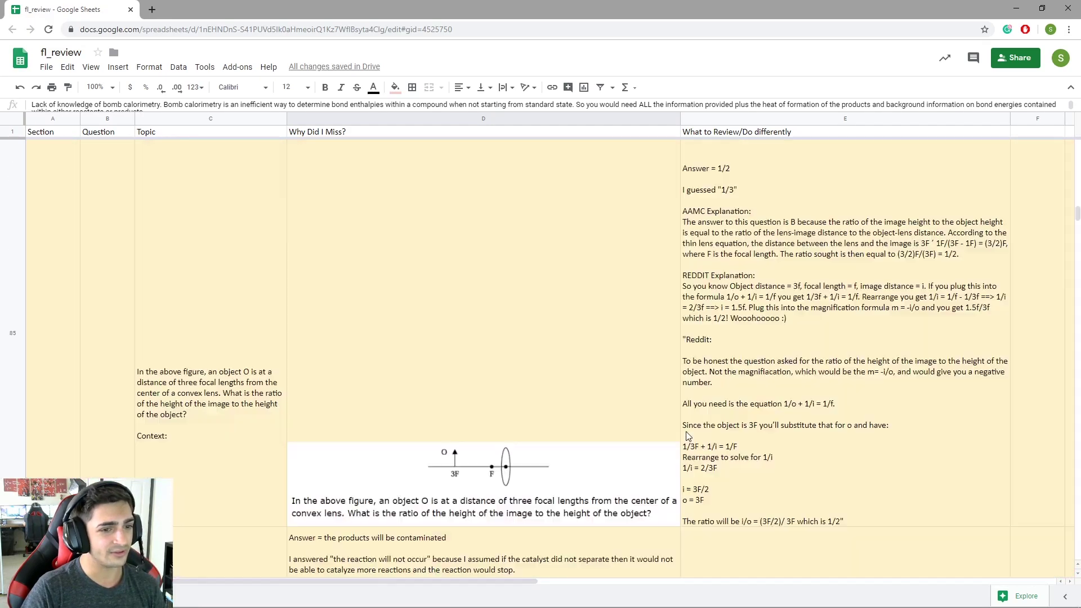
{"action": "scroll", "coordinate": [686, 439], "scroll_direction": "down", "scroll_amount": 5}
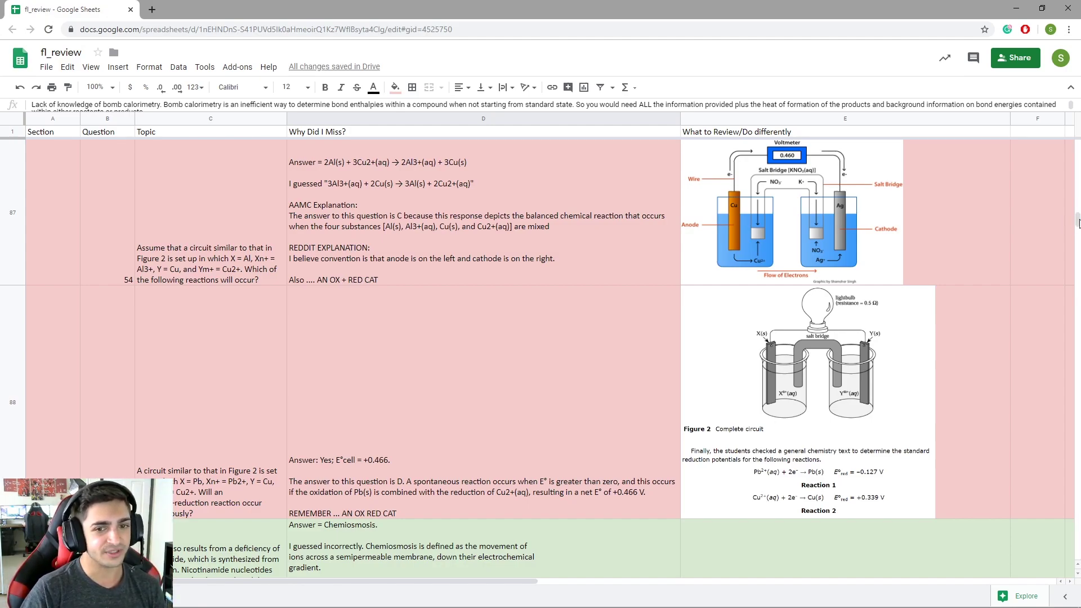
Return to the start of the sheet and select the Why Did I Miss? cell for the retina image question in row 2
{"action": "left_click_drag", "start_coordinate": [1077, 223], "coordinate": [1071, 121]}
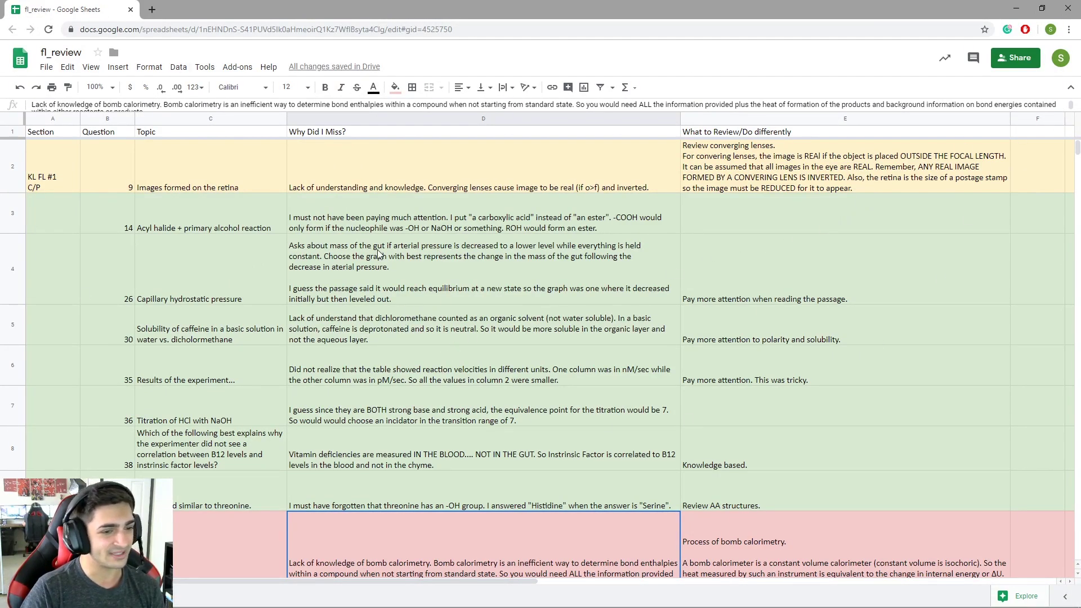
{"action": "scroll", "coordinate": [489, 317], "scroll_direction": "down", "scroll_amount": 2}
{"action": "scroll", "coordinate": [488, 313], "scroll_direction": "up", "scroll_amount": 2}
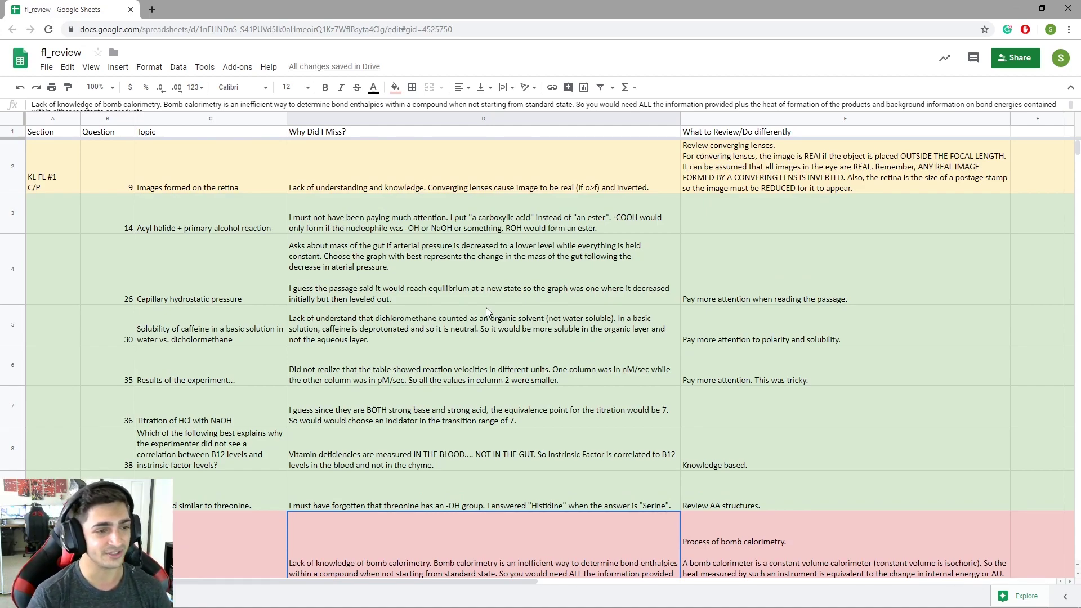
{"action": "left_click", "coordinate": [59, 53]}
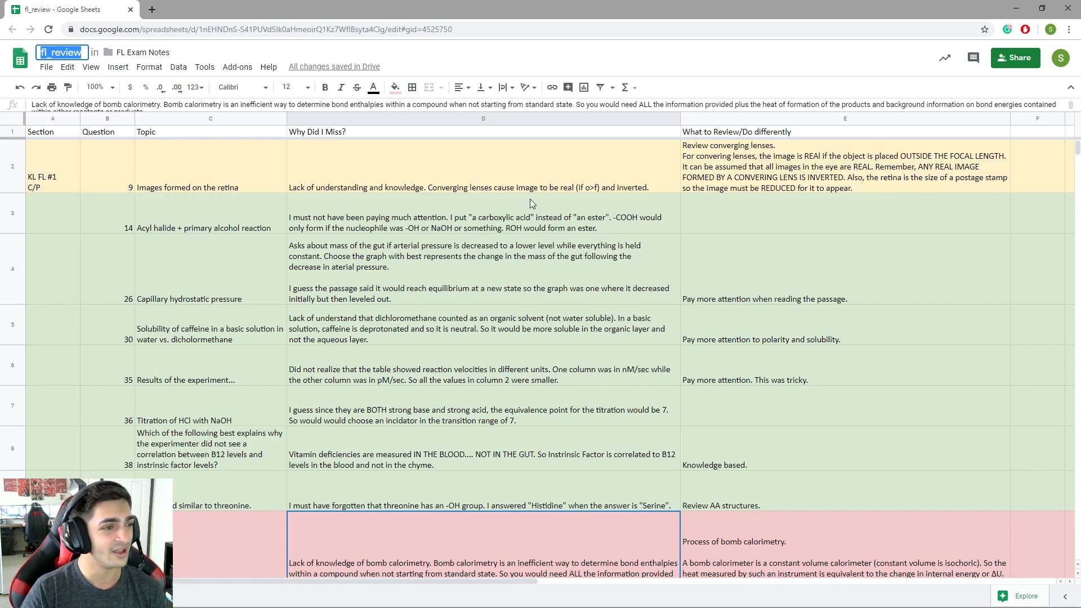
{"action": "left_click", "coordinate": [432, 178]}
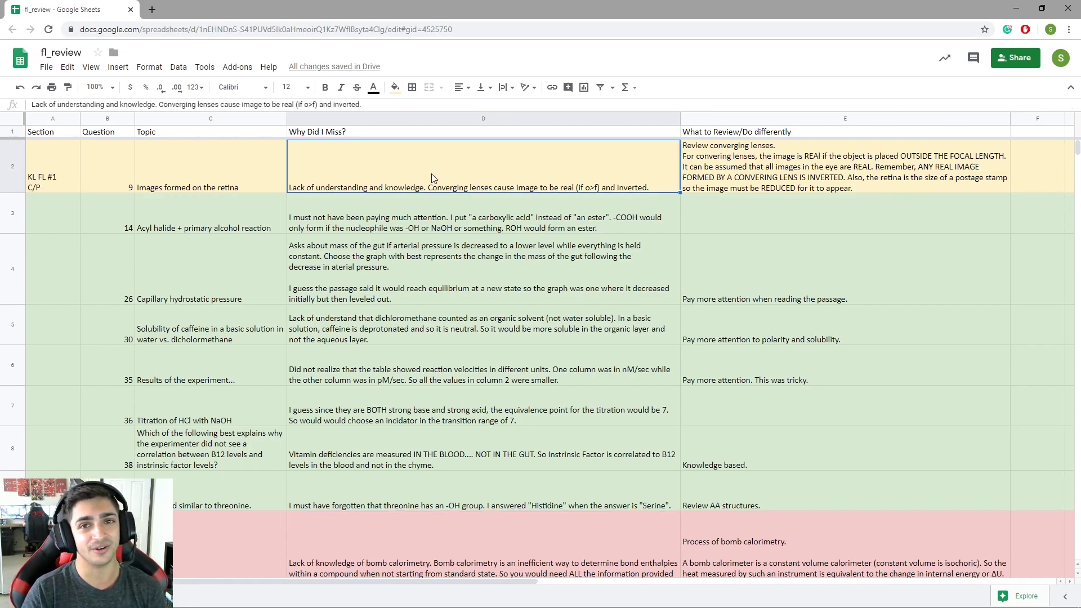